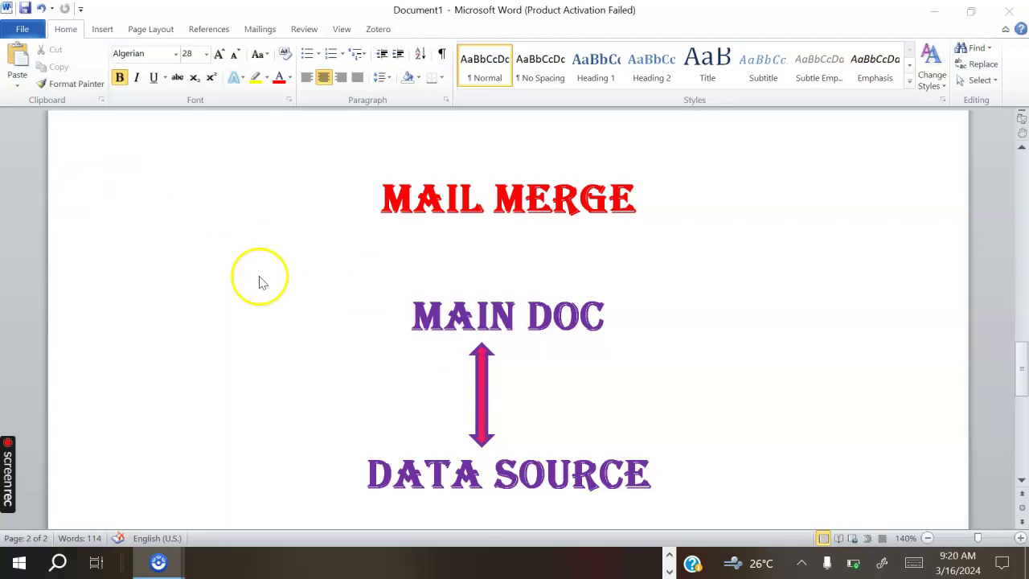
- Highlight the MAIN DOC label, its arrow and the DATA SOURCE label in the mail merge diagram
left_click_drag(616, 314, 464, 406)
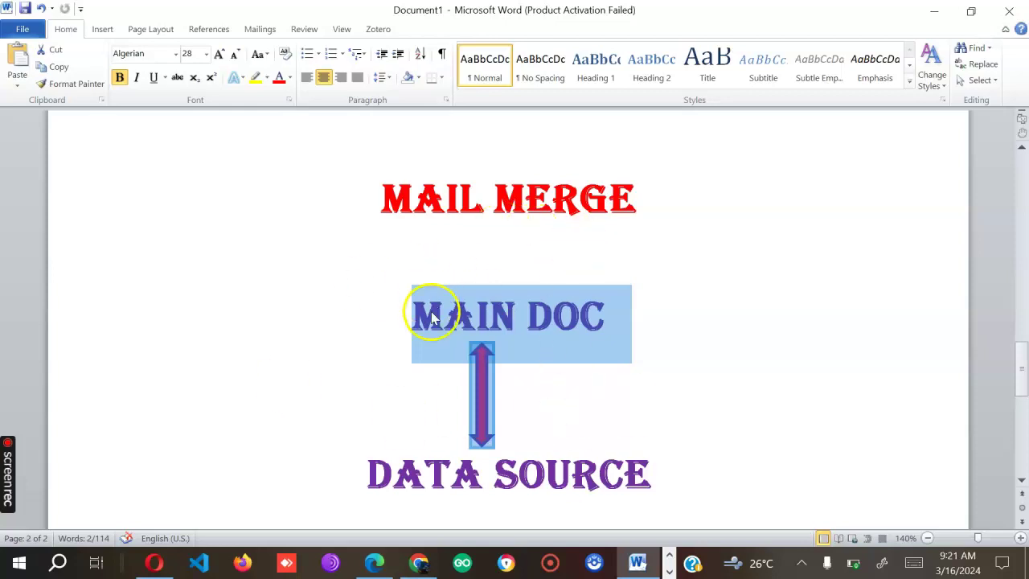
left_click(565, 317)
left_click_drag(418, 314, 580, 316)
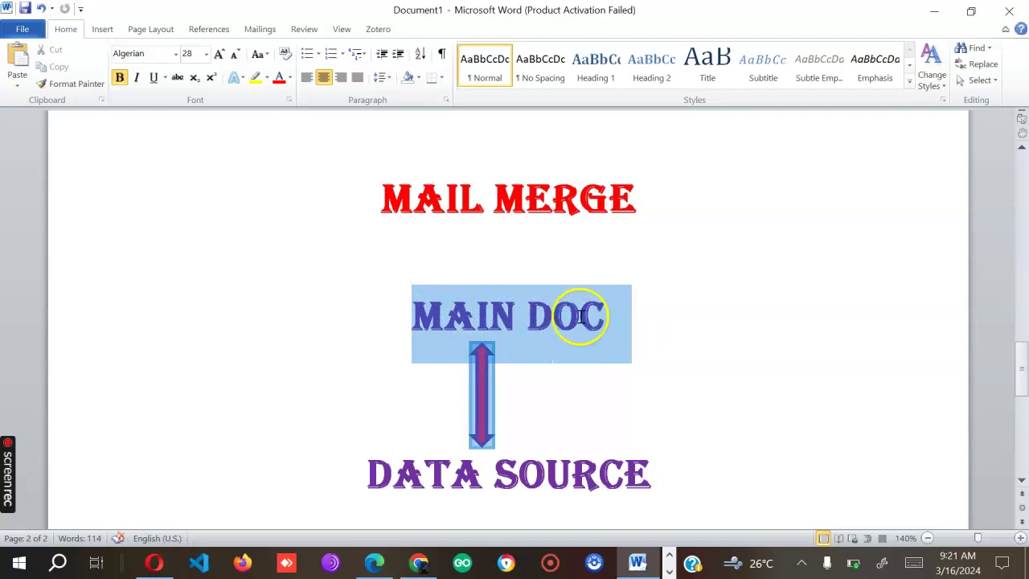
left_click_drag(372, 476, 609, 488)
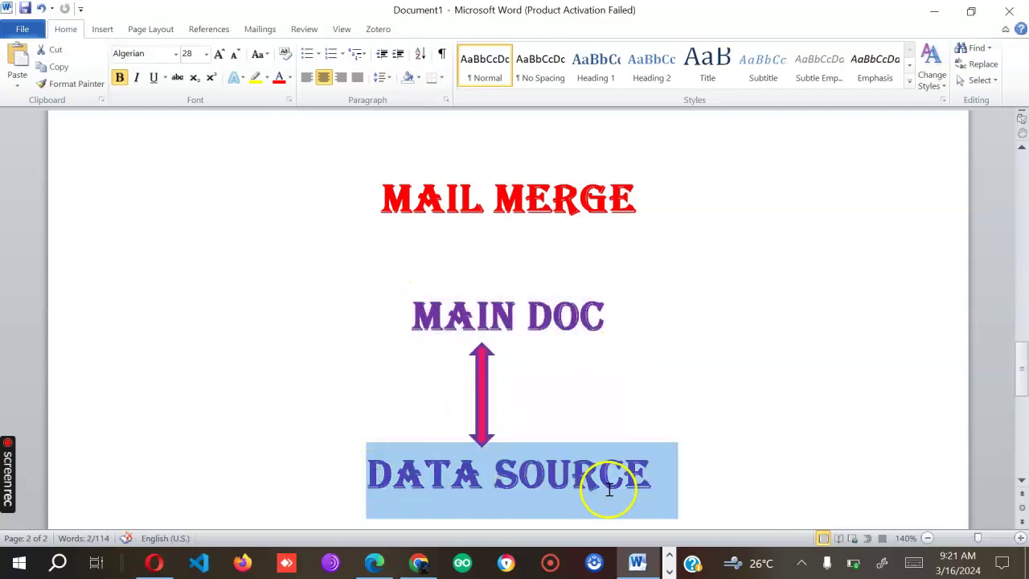
- Scroll down to the thank-you letter page
scroll(604, 399, "down", 5)
scroll(602, 379, "down", 5)
scroll(592, 374, "up", 2)
scroll(593, 378, "down", 2)
scroll(333, 292, "up", 3)
scroll(333, 291, "down", 1)
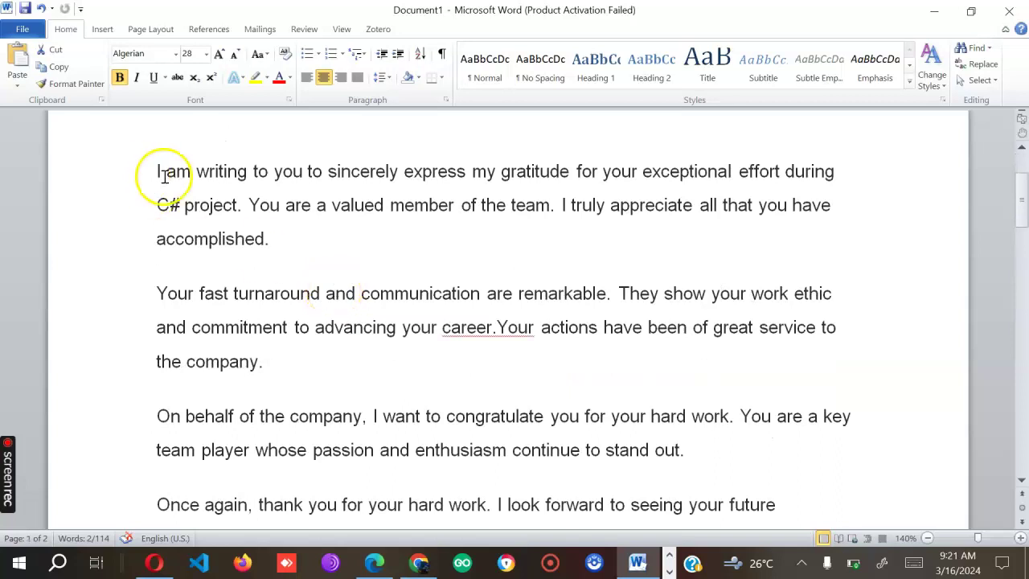
- Select the letter body from 'I am writing' through the closing paragraphs
mouse_move(158, 171)
left_mouse_down()
mouse_move(346, 447)
mouse_move(453, 503)
left_mouse_up()
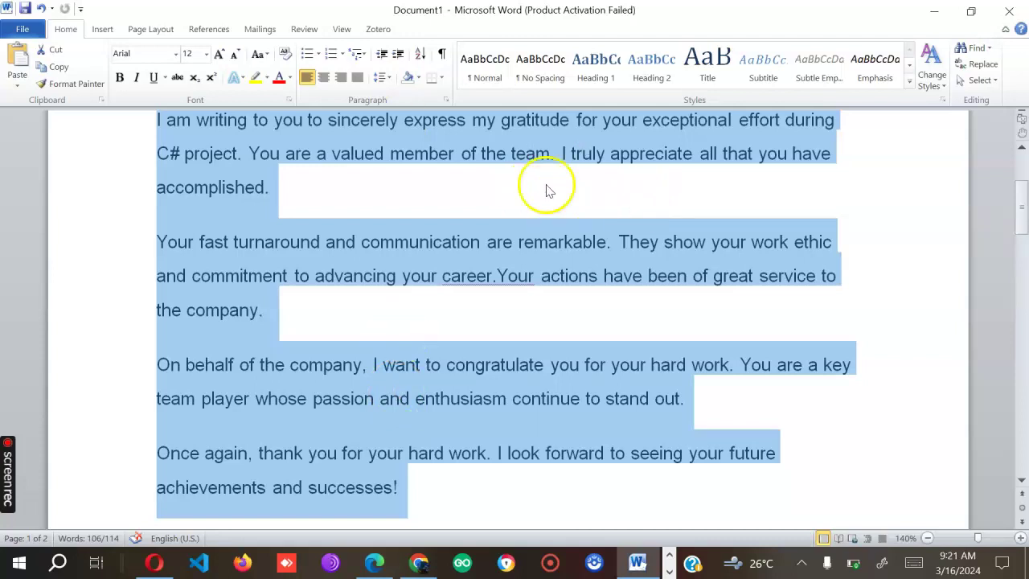
scroll(292, 155, "up", 2)
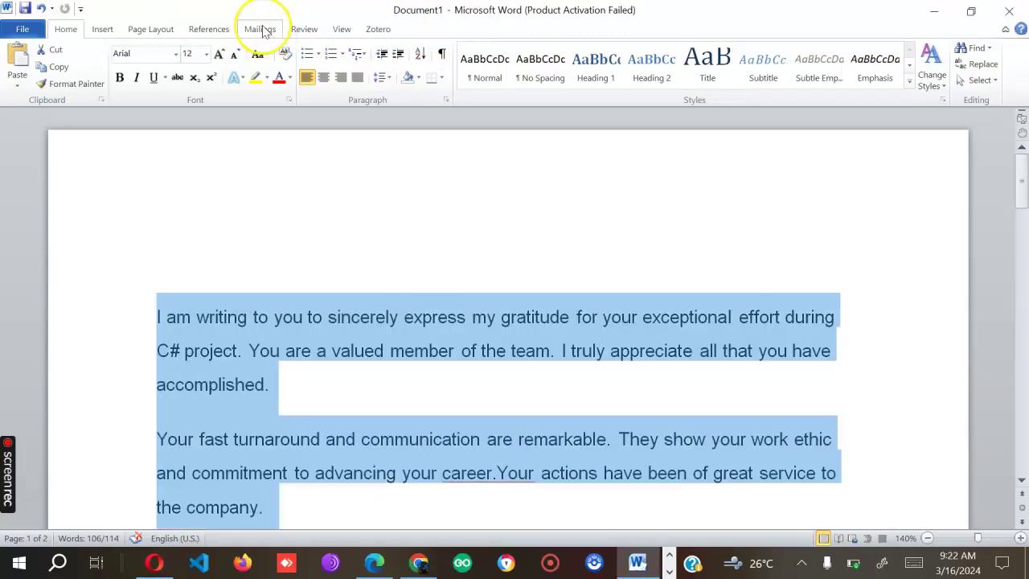
- Show the Mailings tools and circle Start Mail Merge with an annotation pointer
left_click(261, 29)
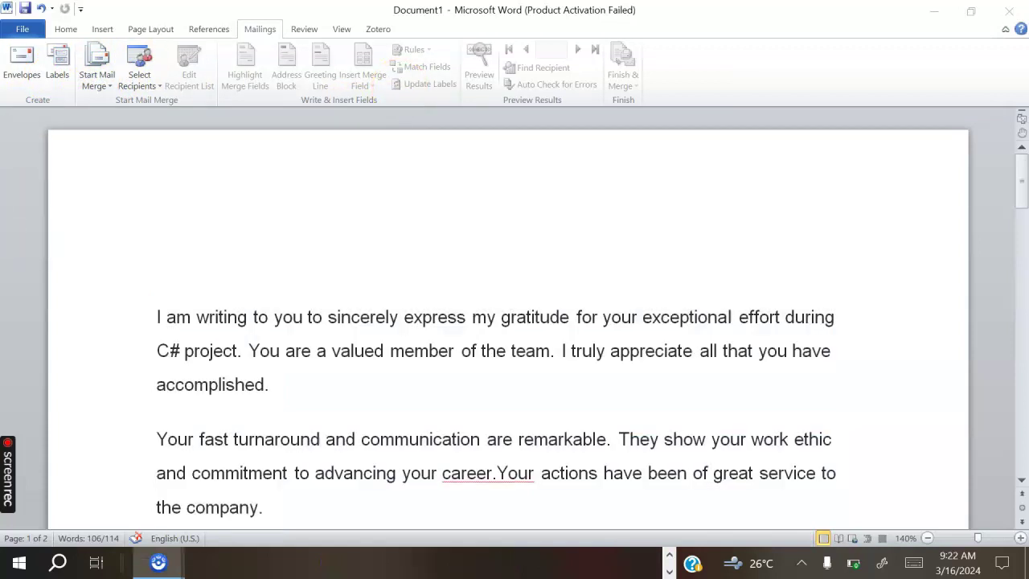
mouse_move(102, 24)
left_mouse_down()
mouse_move(132, 84)
mouse_move(133, 40)
mouse_move(81, 11)
left_mouse_up()
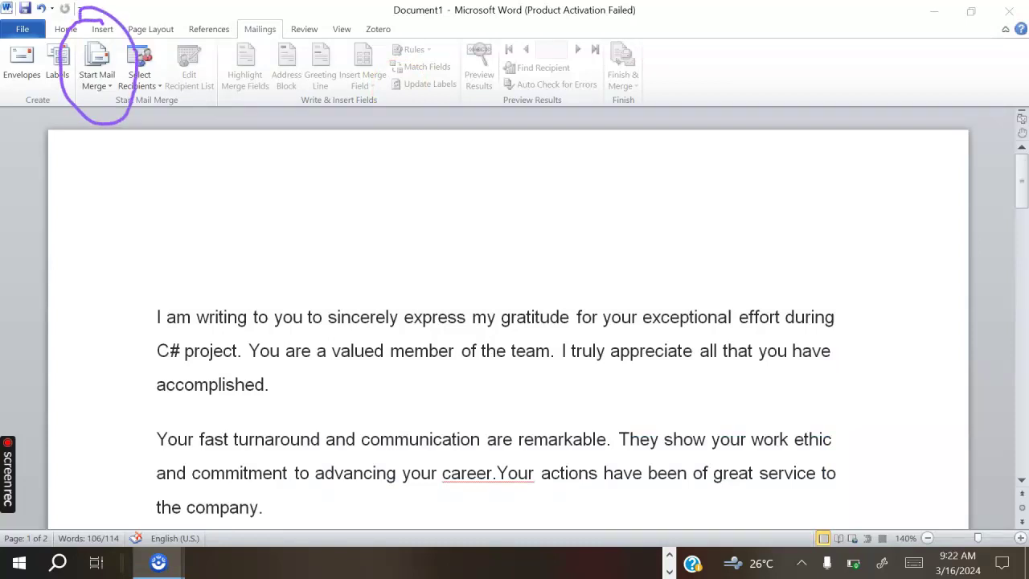
left_click_drag(119, 122, 131, 173)
- Handwrite 'click here' as an on-screen note beside it, then clear the annotations
mouse_move(107, 217)
left_mouse_down()
mouse_move(95, 241)
mouse_move(140, 242)
left_mouse_up()
left_click_drag(137, 201, 167, 257)
left_click_drag(186, 204, 203, 249)
left_click_drag(168, 175, 174, 187)
left_click_drag(246, 176, 232, 217)
left_click_drag(263, 145, 279, 210)
left_click_drag(297, 164, 344, 183)
mouse_move(295, 238)
left_mouse_down()
mouse_move(306, 254)
mouse_move(425, 256)
left_mouse_up()
left_click_drag(385, 217, 389, 261)
mouse_move(415, 238)
left_mouse_down()
mouse_move(437, 206)
mouse_move(492, 208)
left_mouse_up()
left_click_drag(467, 183, 447, 229)
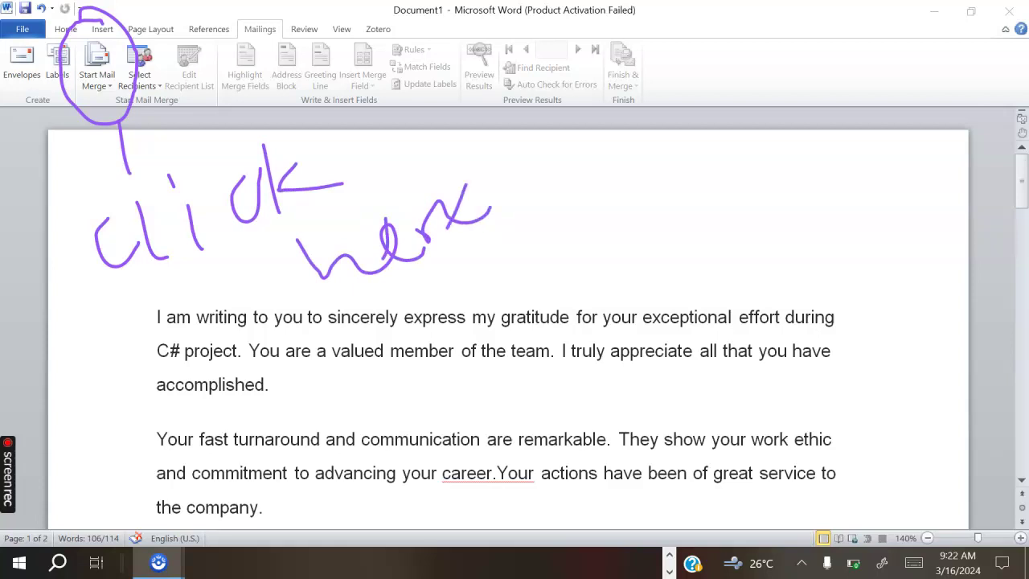
key("Escape")
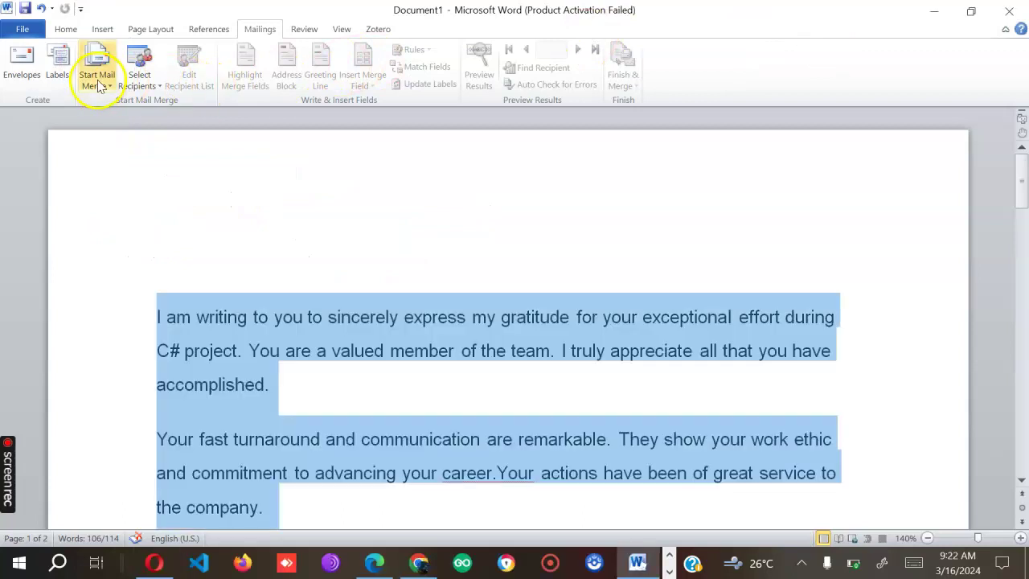
- Launch the Step-by-Step Mail Merge Wizard from the Start Mail Merge list
left_click(98, 85)
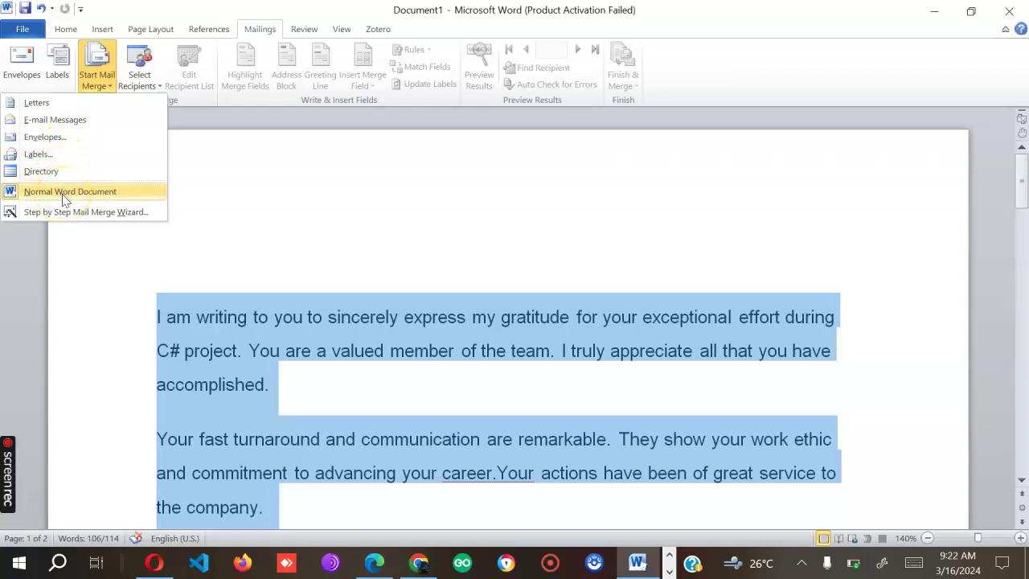
left_click(102, 218)
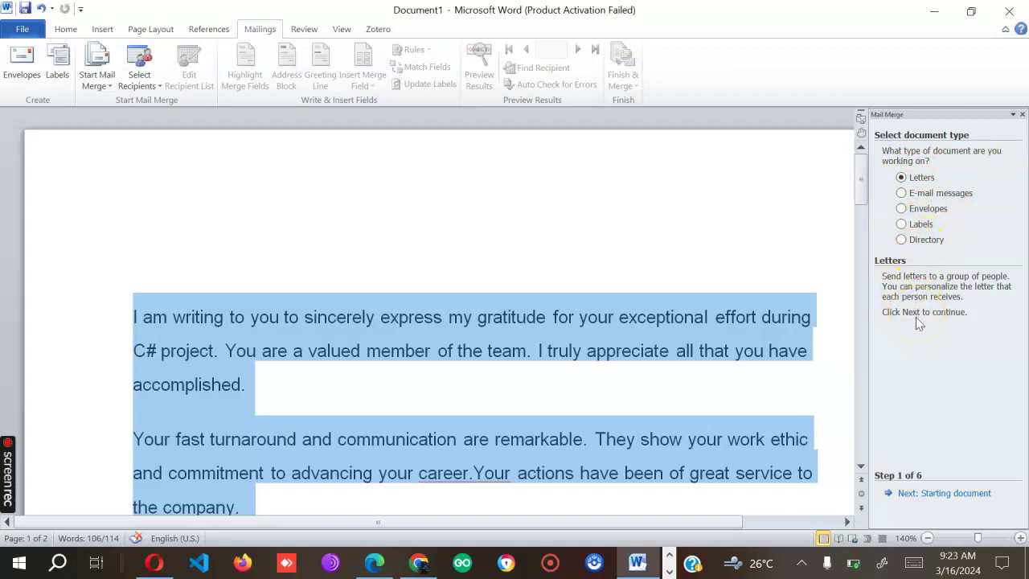
- Keep Letters as the document type and deselect the letter text
left_click(918, 319)
left_click(908, 181)
scroll(588, 328, "down", 5)
scroll(586, 328, "up", 5)
scroll(586, 324, "down", 4)
scroll(586, 323, "up", 3)
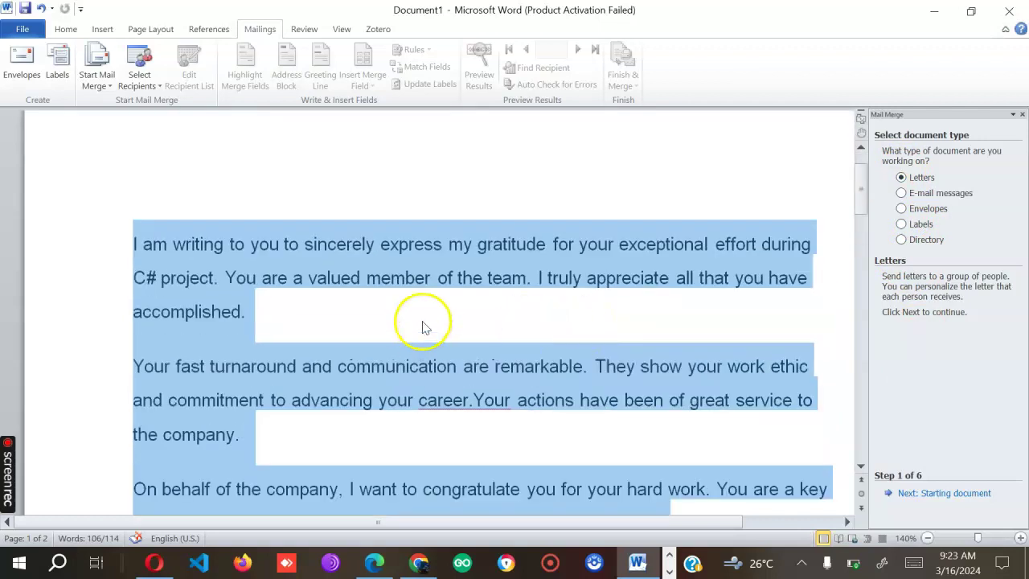
left_click(421, 323)
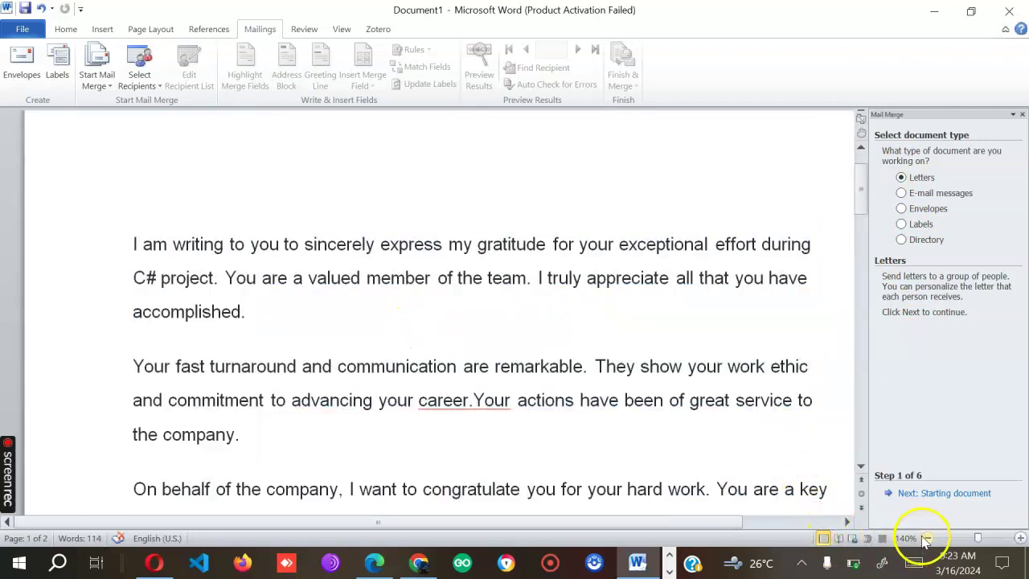
- Zoom the page out to 110% and advance the wizard to Select starting document
left_click(926, 538)
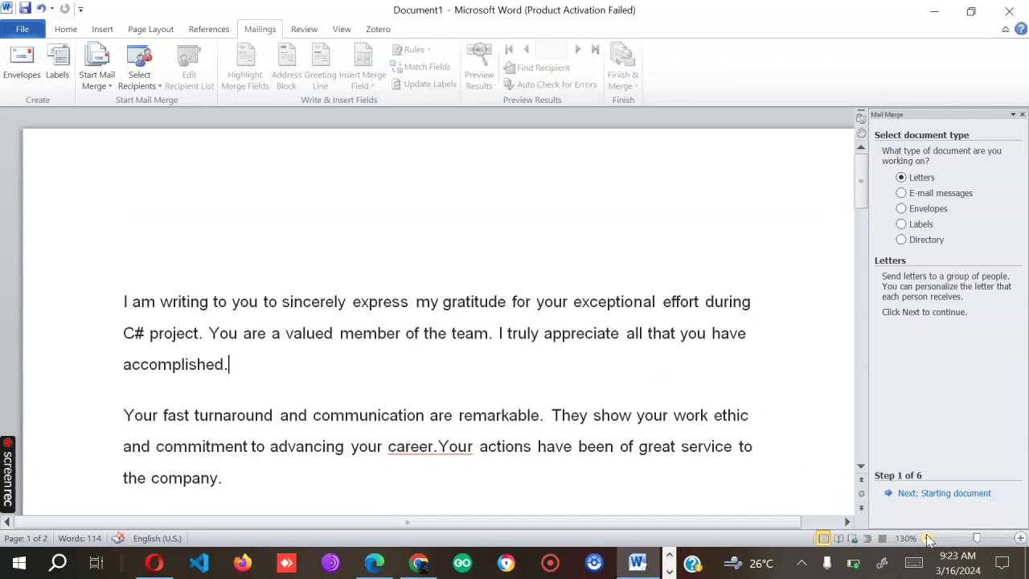
left_click(927, 538)
scroll(764, 474, "down", 2)
scroll(726, 450, "down", 1)
scroll(727, 450, "down", 2)
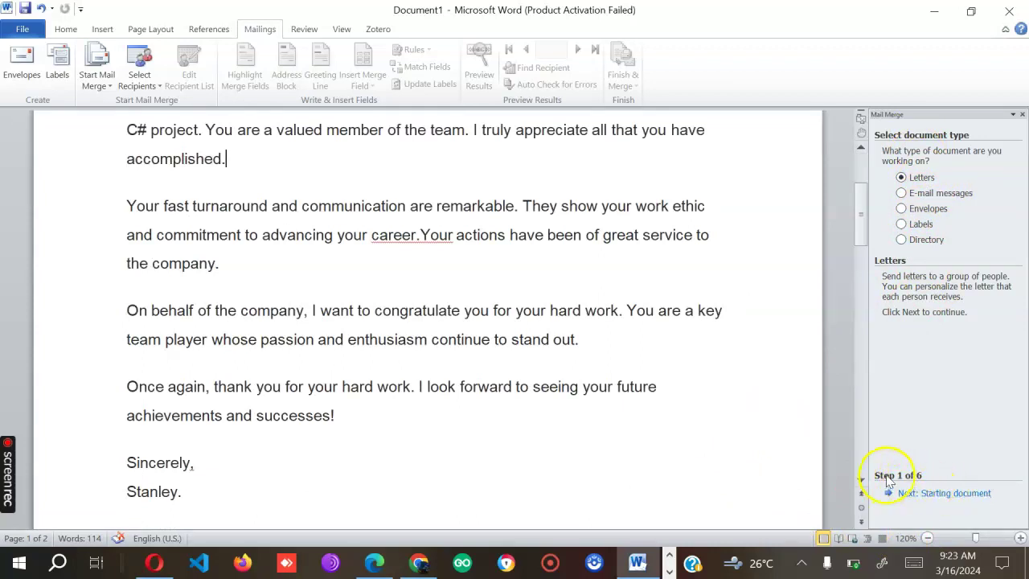
left_click(935, 494)
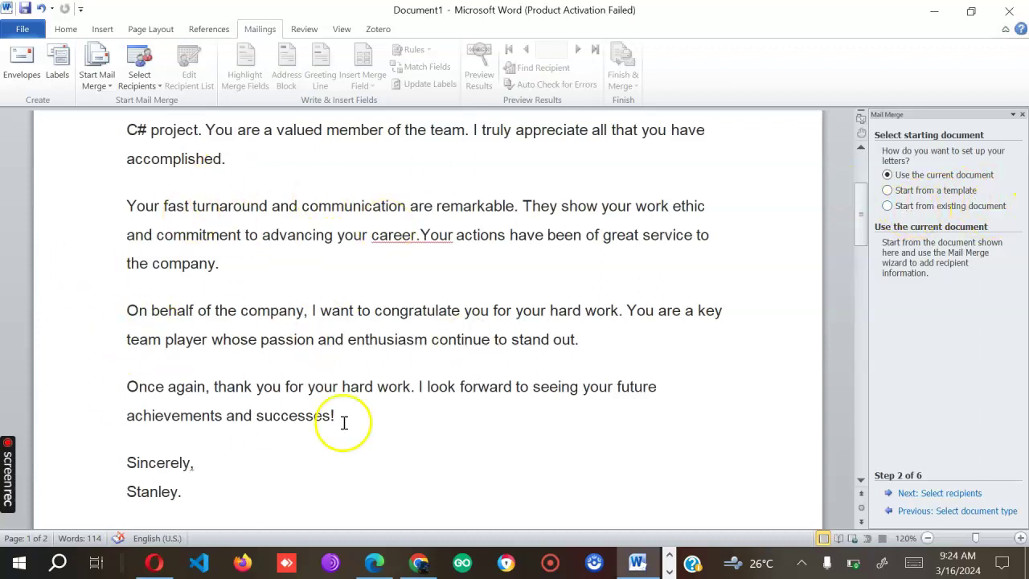
scroll(342, 305, "up", 1)
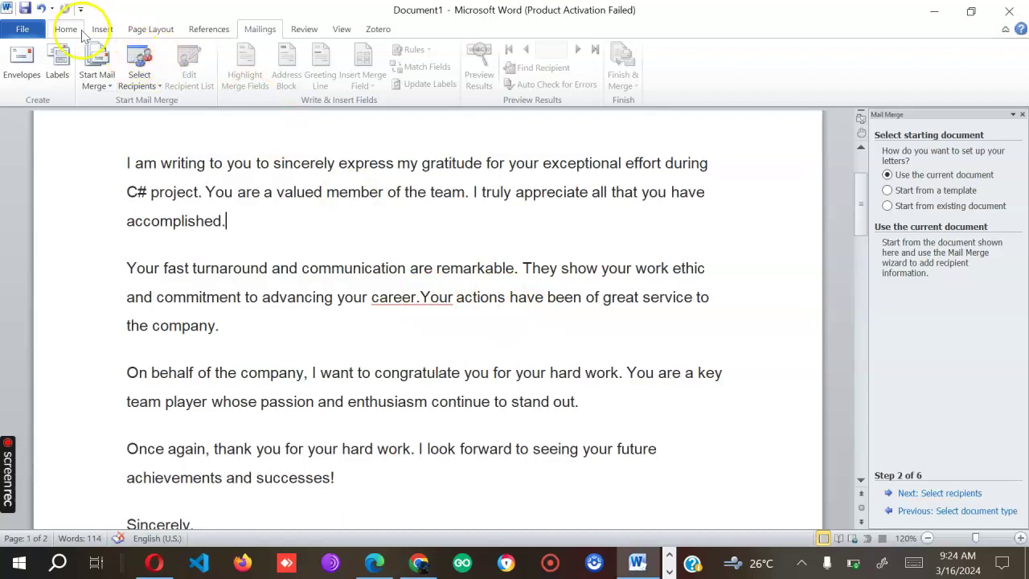
left_click(927, 538)
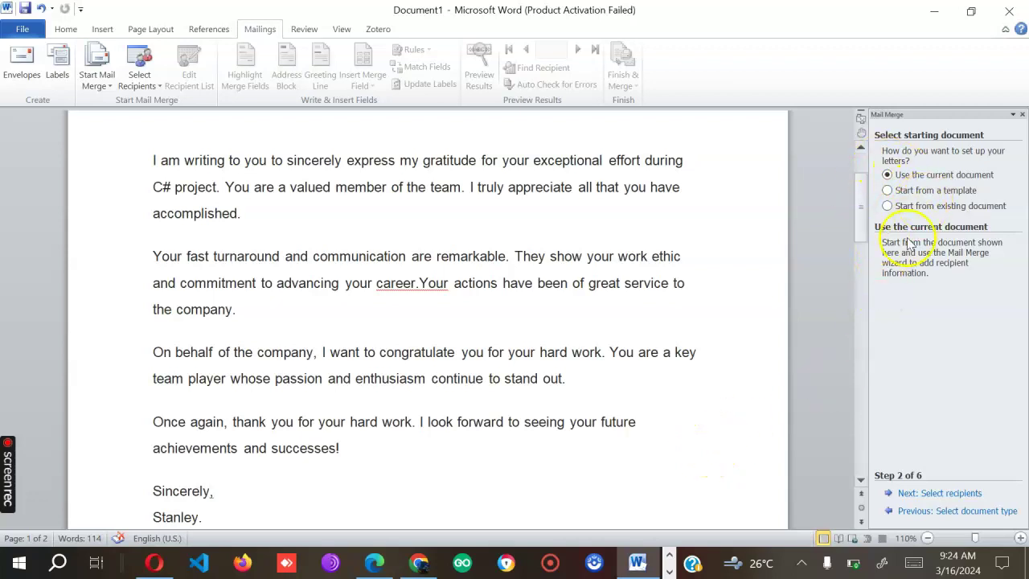
- Go to Select recipients, choose Type a new list and create the new list
left_click(952, 492)
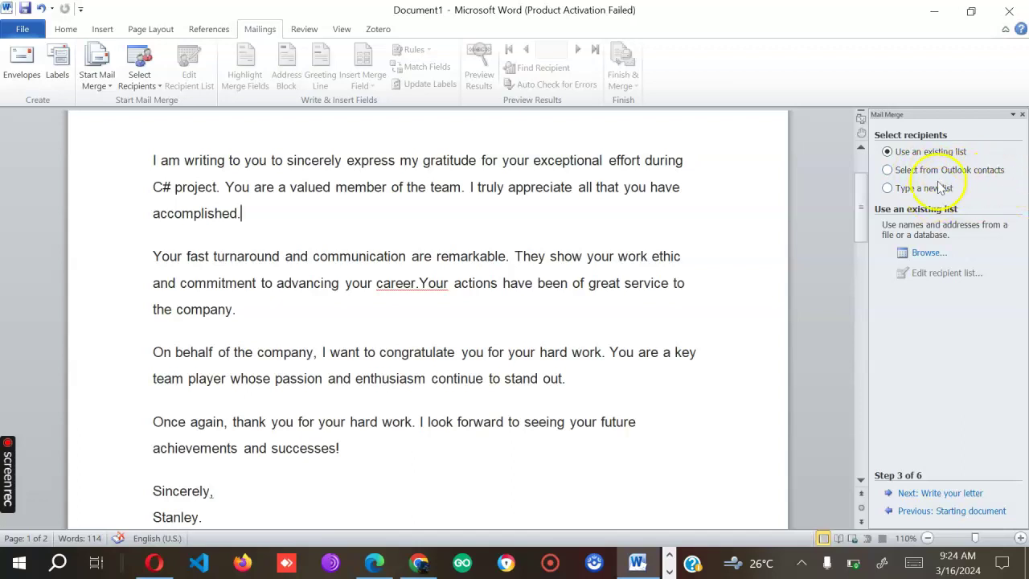
left_click(891, 189)
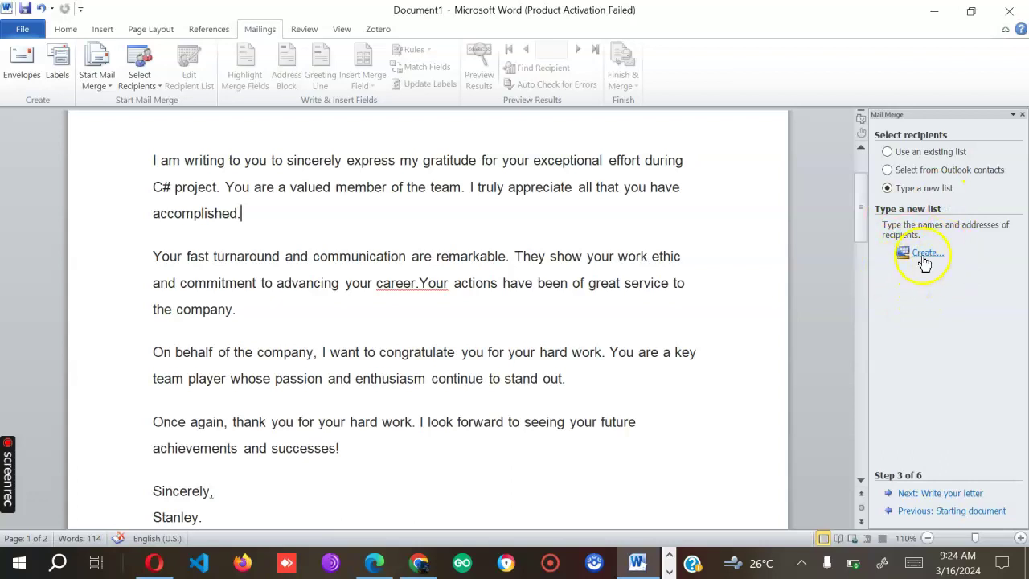
left_click(924, 254)
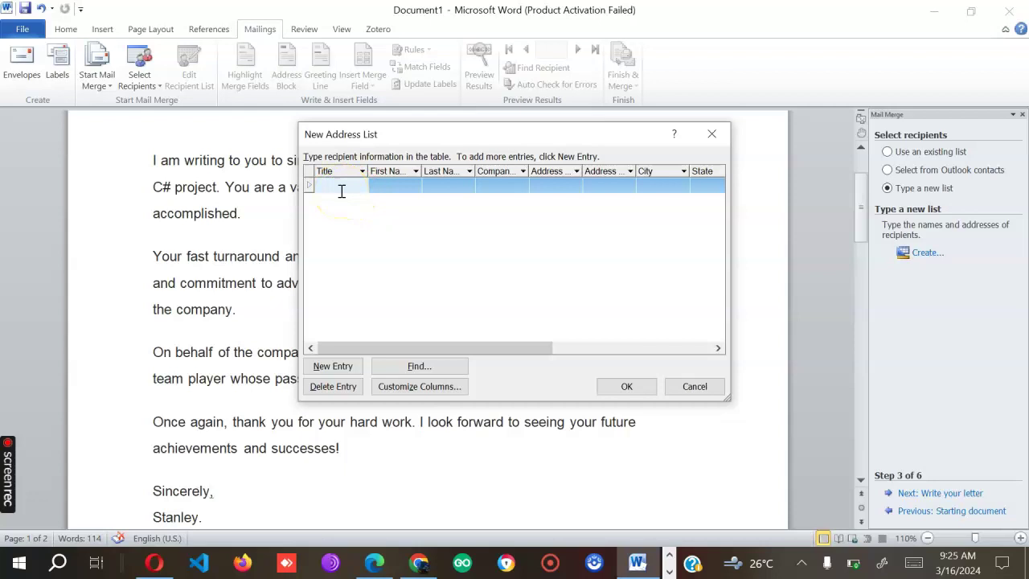
- Enter the first recipient's title, first name, company, address and city New York
type("Dr")
left_click(390, 191)
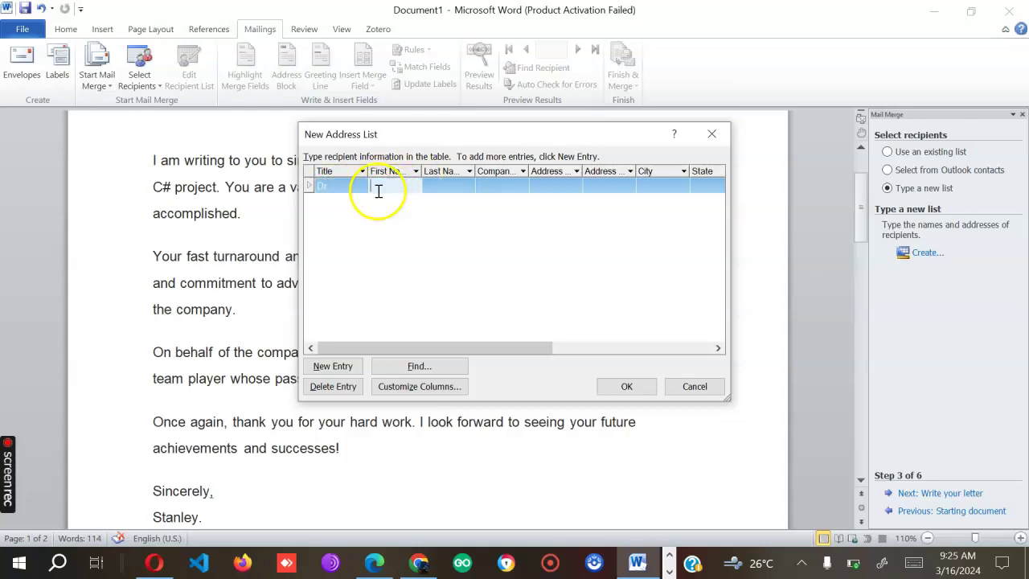
type("ohn")
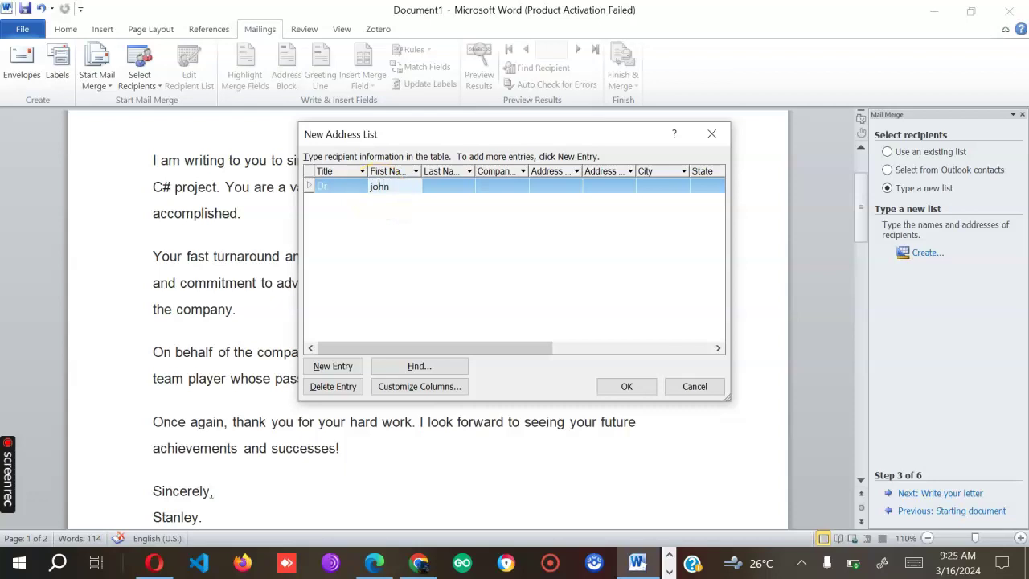
left_click(504, 187)
type("yz")
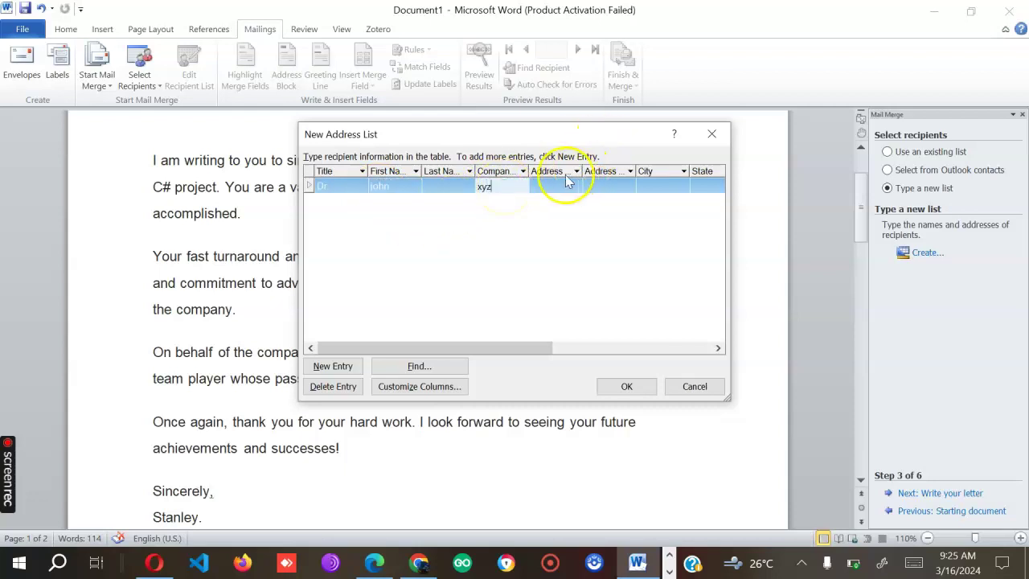
left_click(559, 183)
type("112")
left_click(631, 187)
left_click(663, 186)
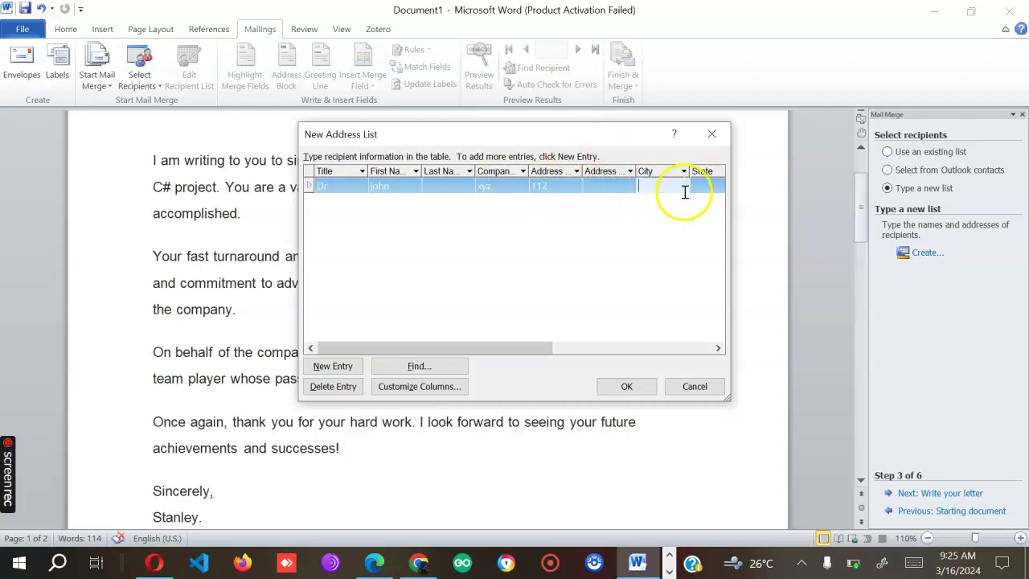
type("new york")
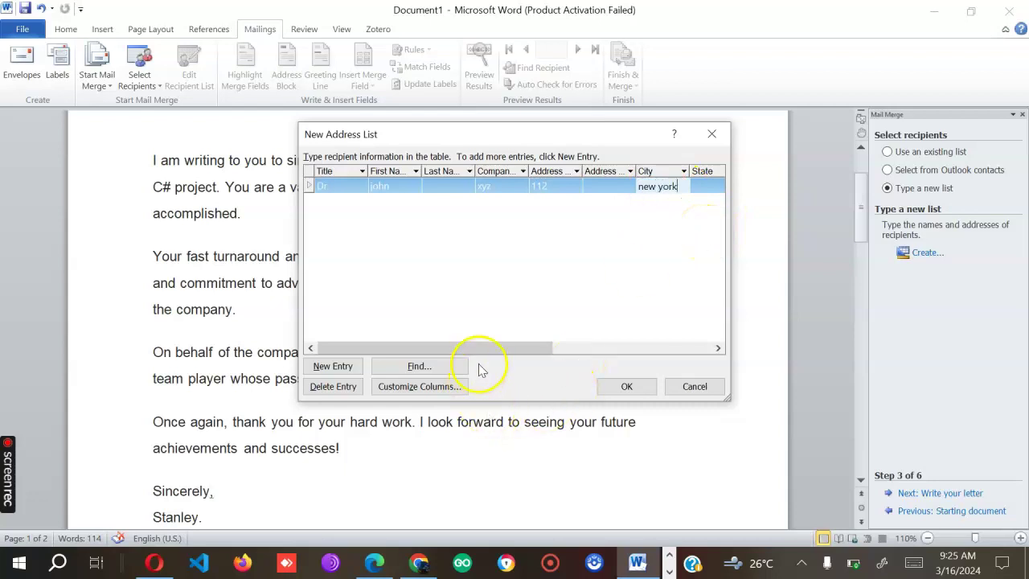
left_click_drag(482, 348, 602, 351)
left_click(509, 188)
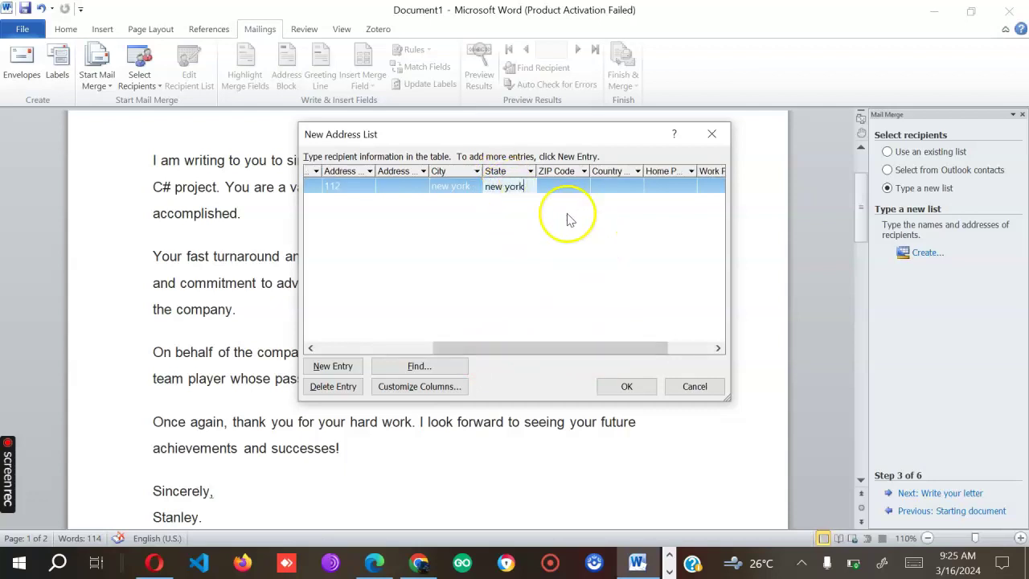
- Give the first recipient ZIP 00100, country USA and an e-mail address
left_click(553, 185)
type("00100")
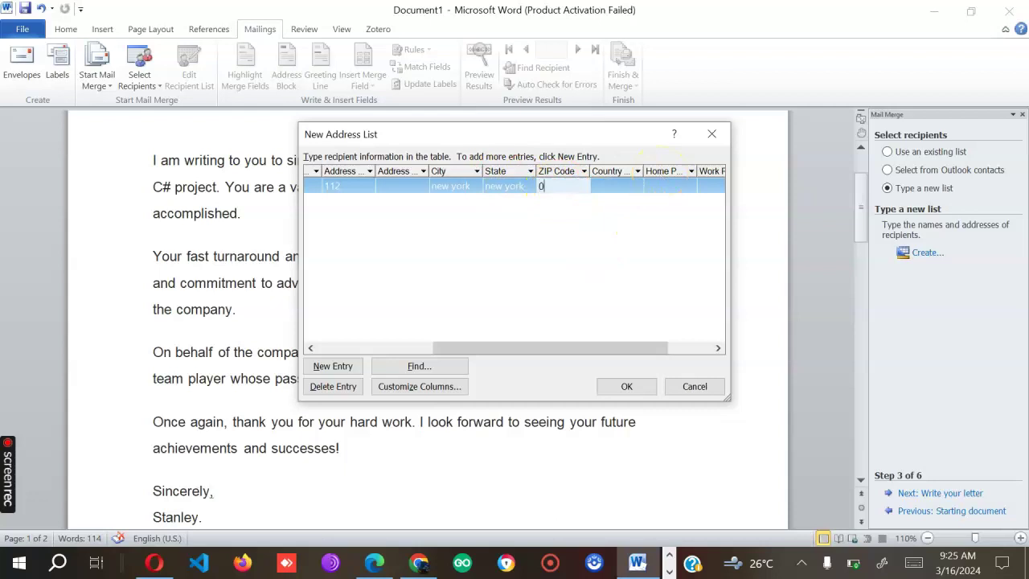
left_click(610, 186)
type("USA")
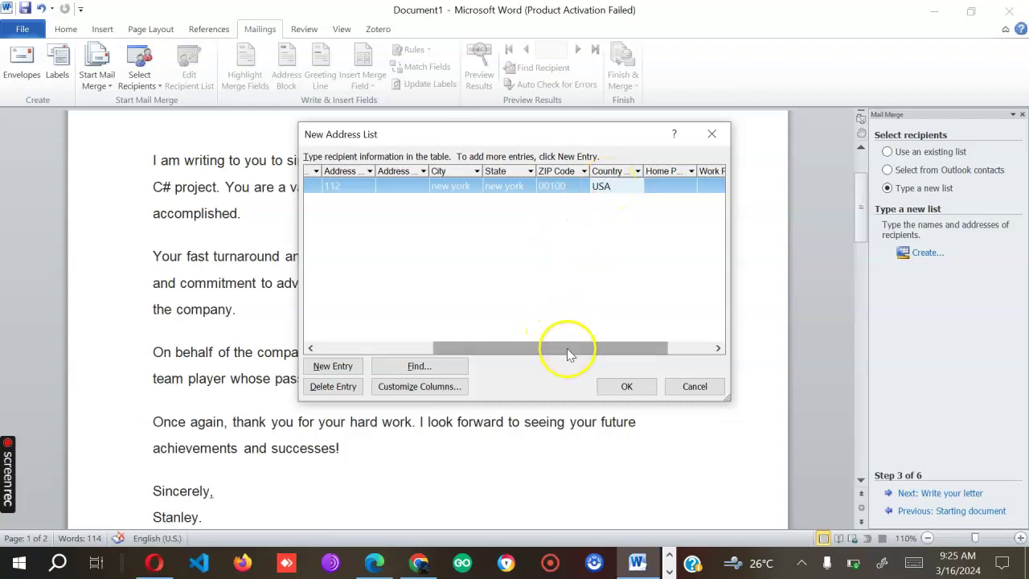
left_click_drag(570, 349, 696, 346)
left_click(691, 186)
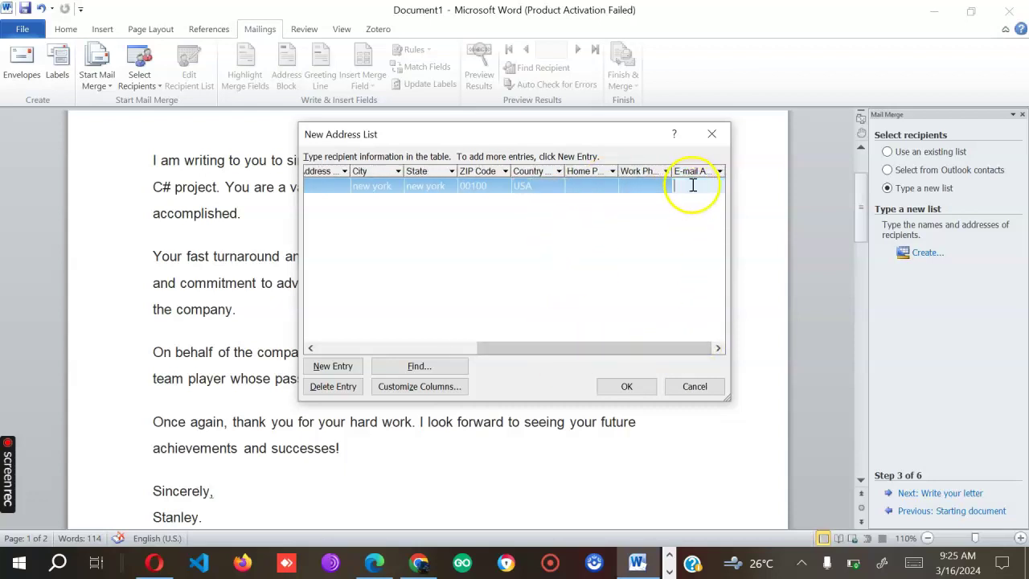
type("d")
type("mao")
type(".com")
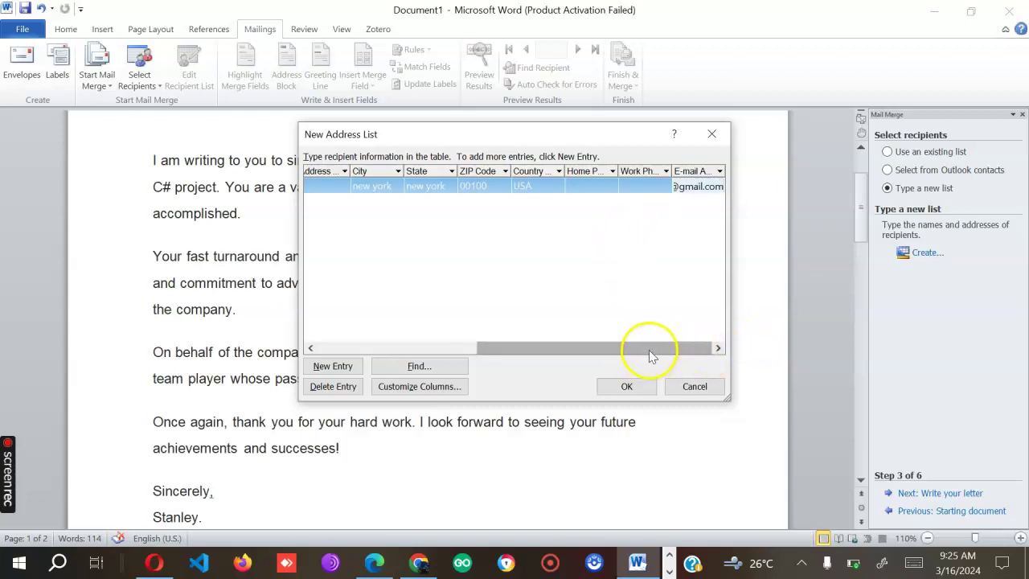
left_click_drag(648, 349, 325, 338)
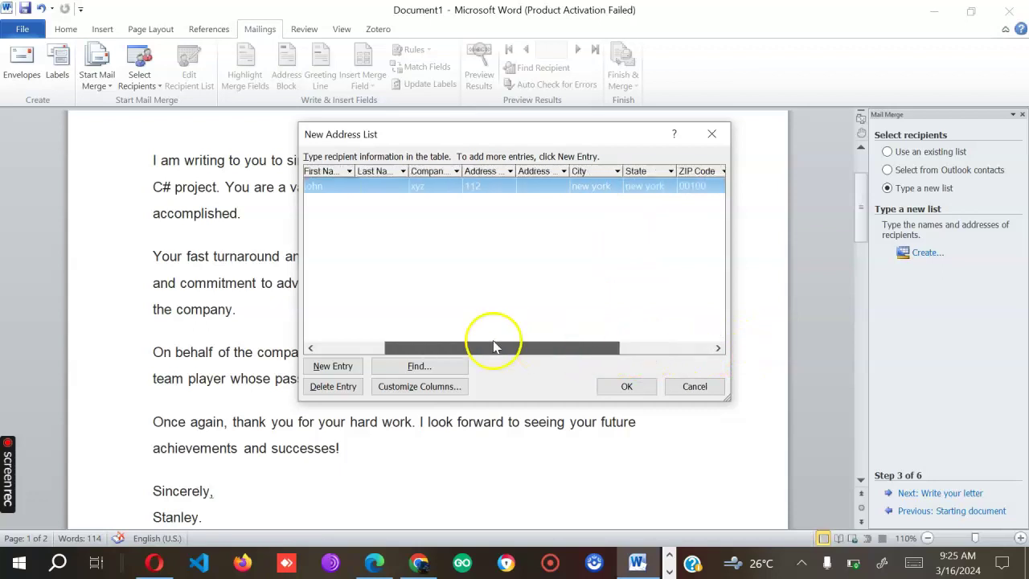
- Add a second entry with title, first name, company, address and city
left_click(338, 368)
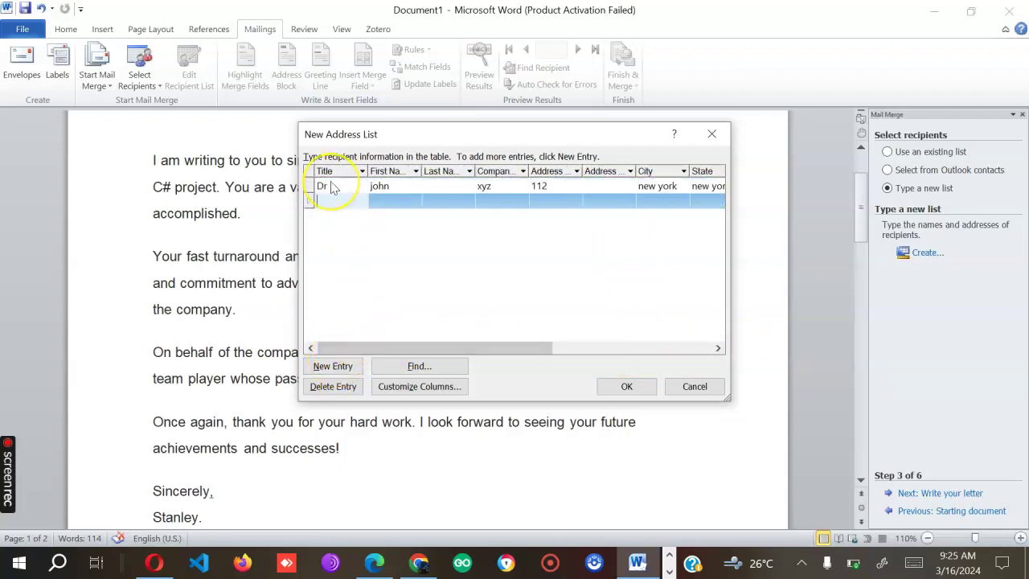
type("M/s")
left_click(382, 201)
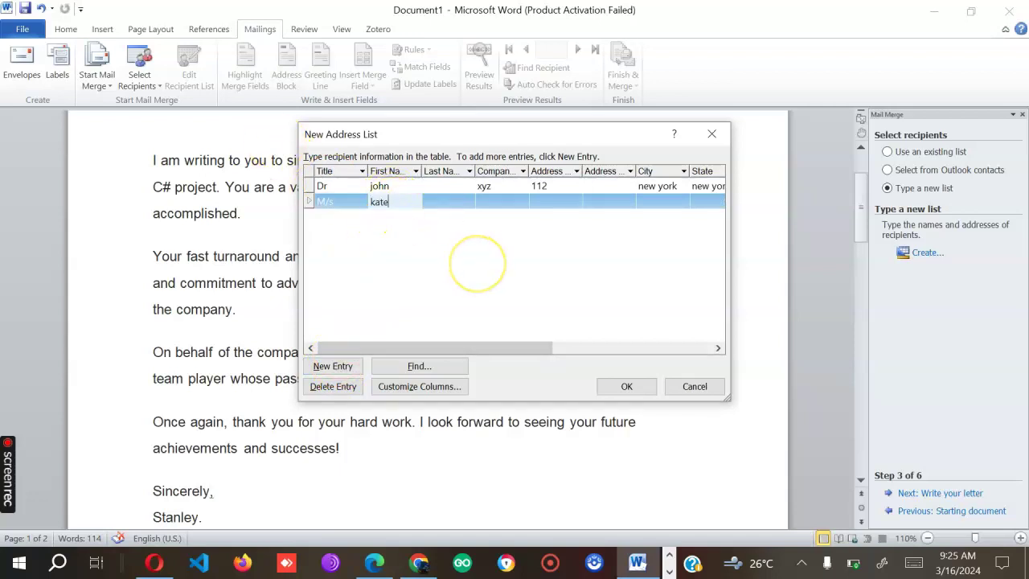
left_click(494, 202)
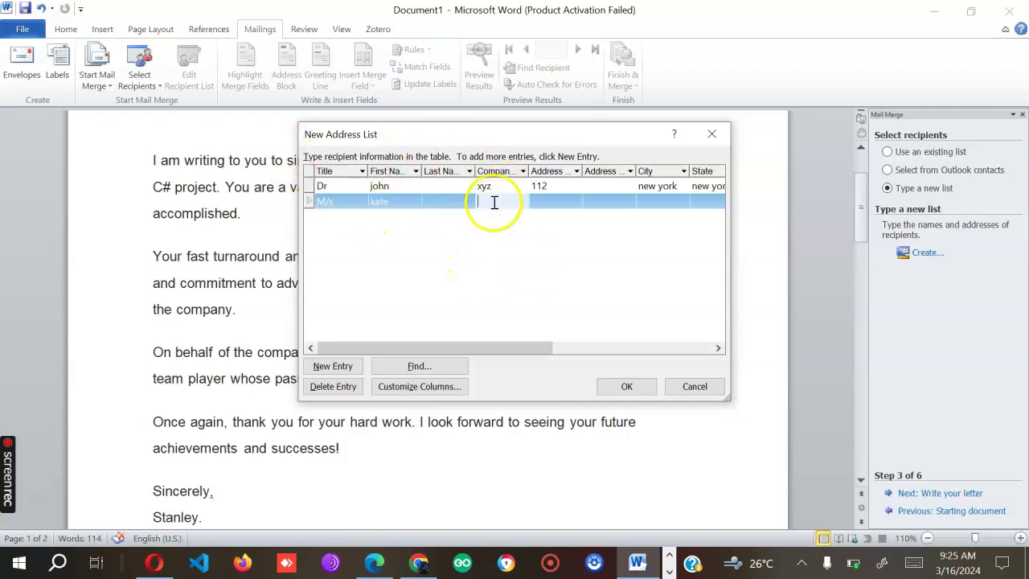
type("z")
left_click(558, 202)
type("200")
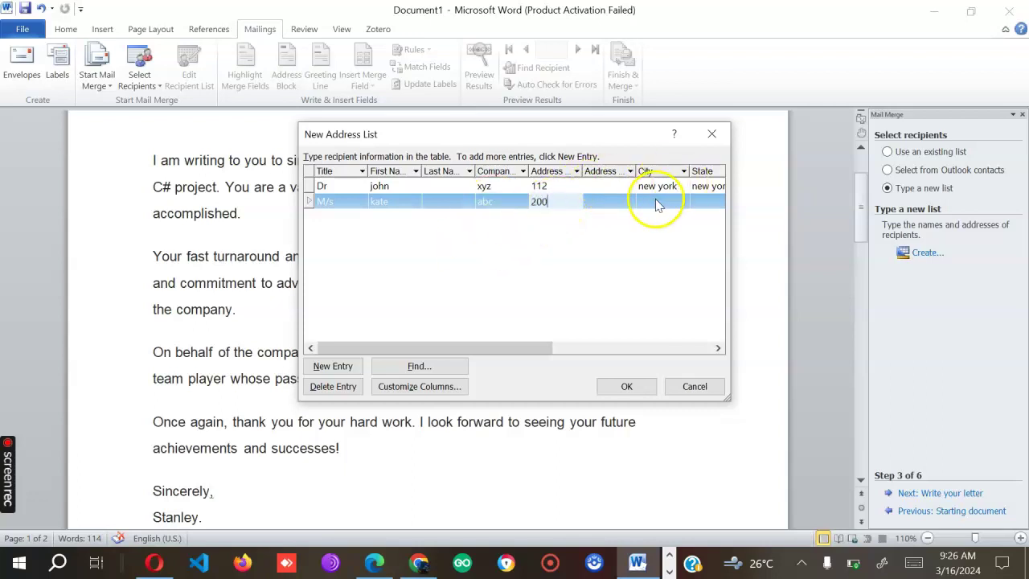
left_click(655, 202)
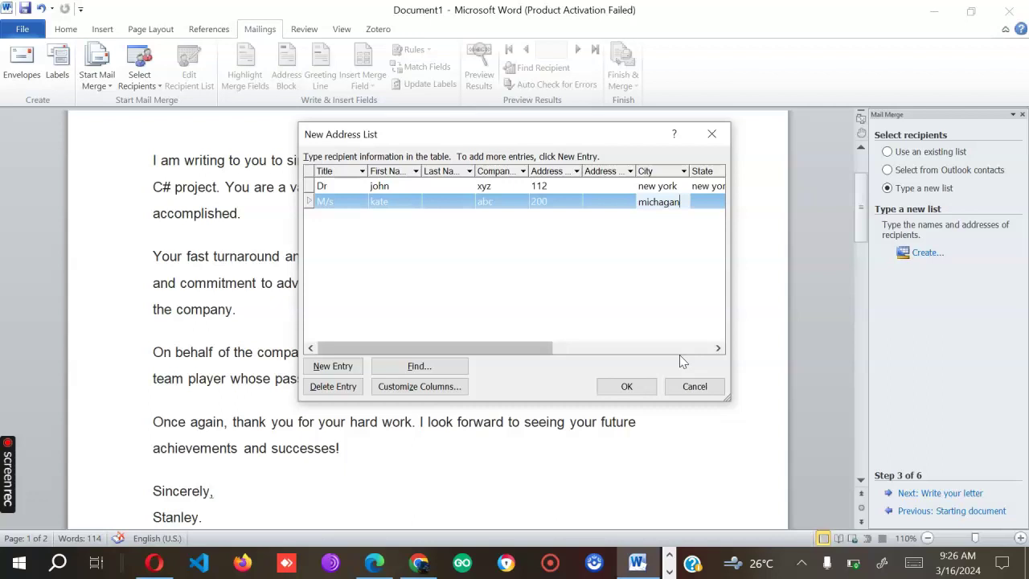
type("michagan")
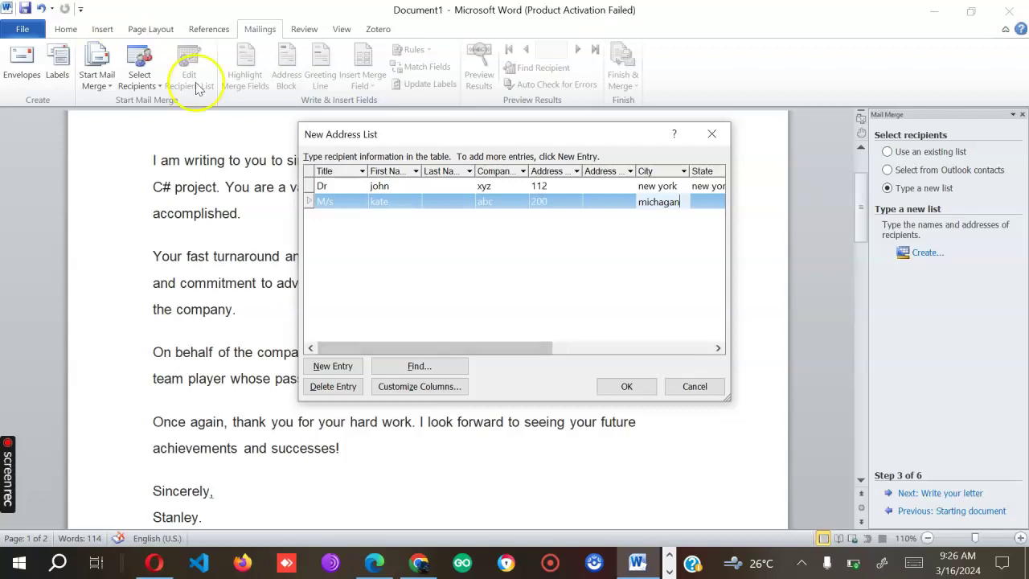
left_click_drag(406, 348, 492, 348)
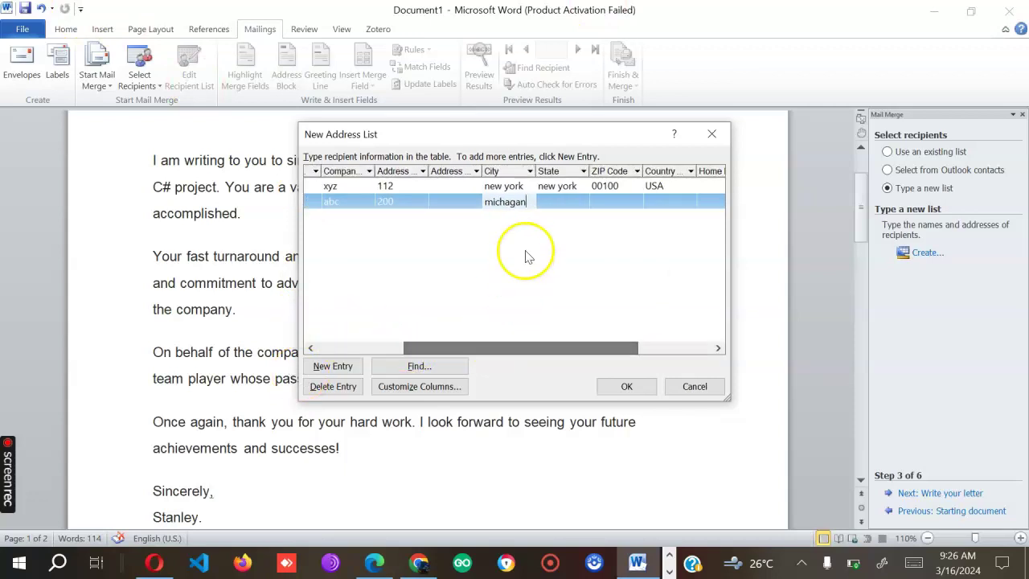
- Set the second recipient's state to Michigan and fill its ZIP code, country and e-mail
left_click(563, 201)
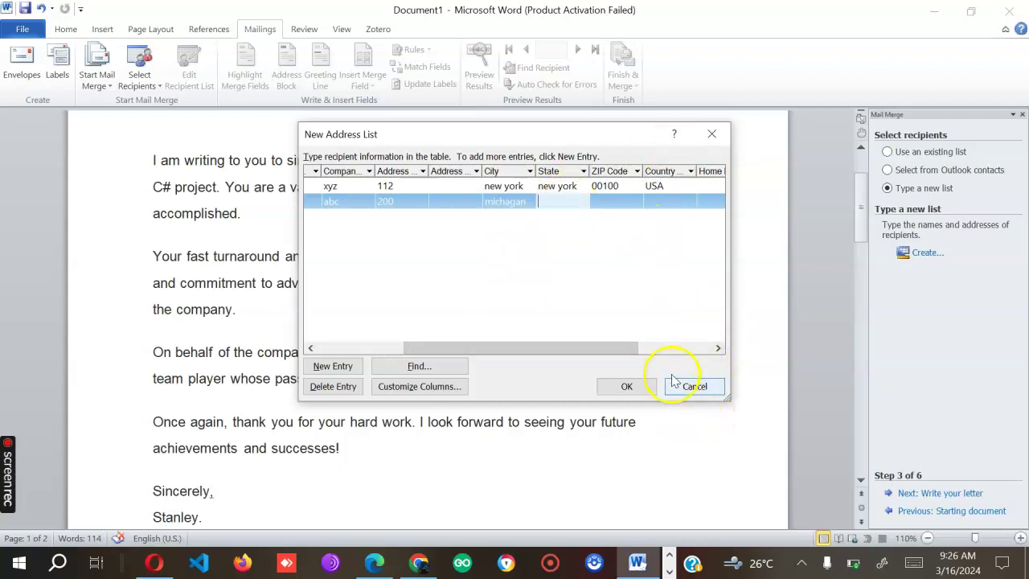
type("michigan")
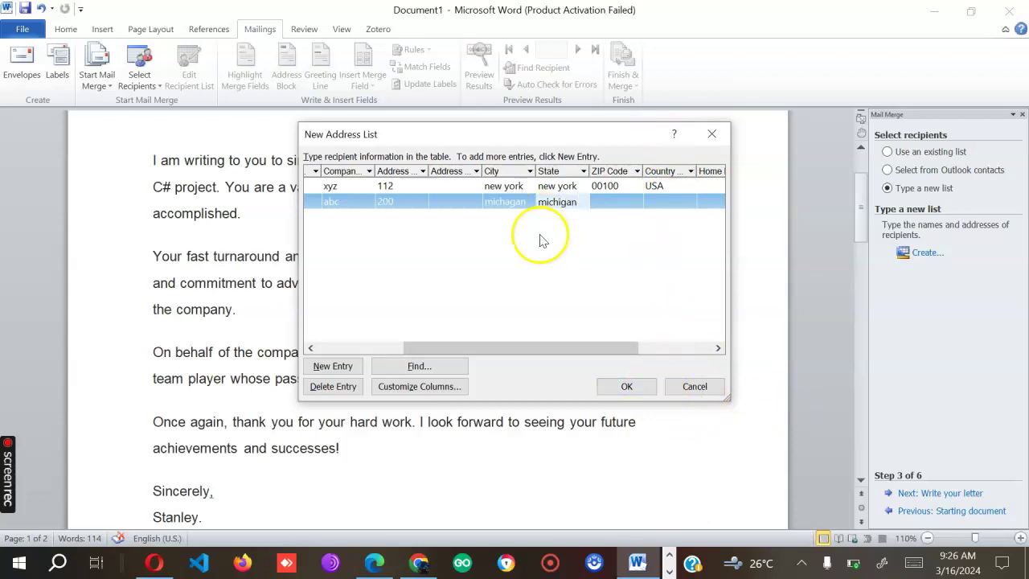
left_click(612, 201)
type("00200")
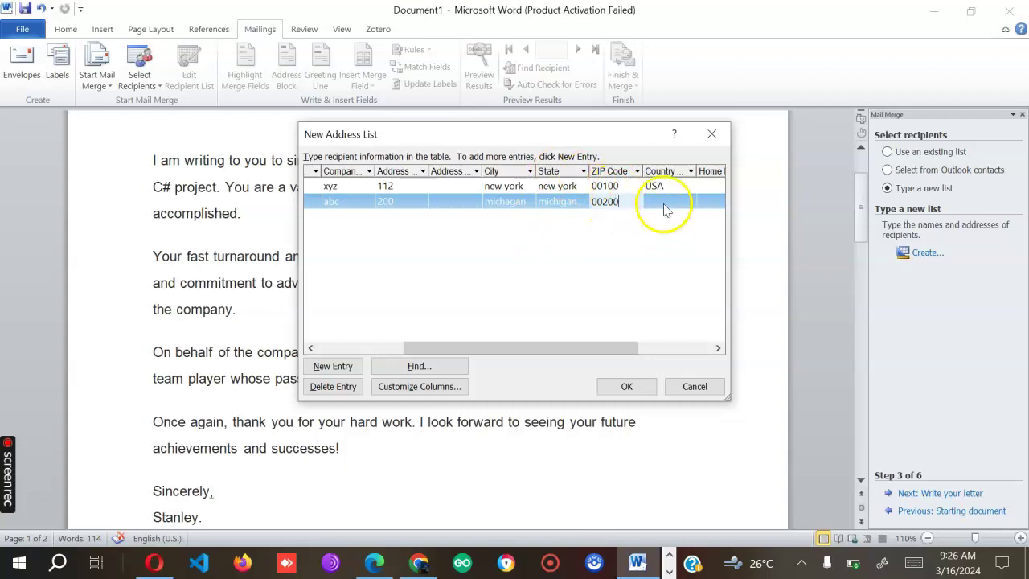
left_click(665, 203)
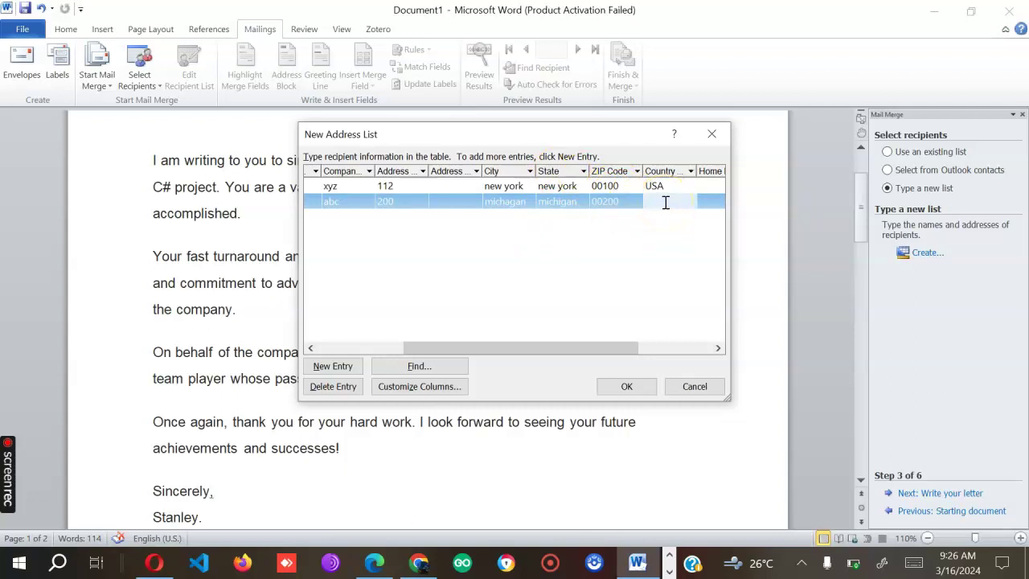
left_click_drag(495, 348, 622, 351)
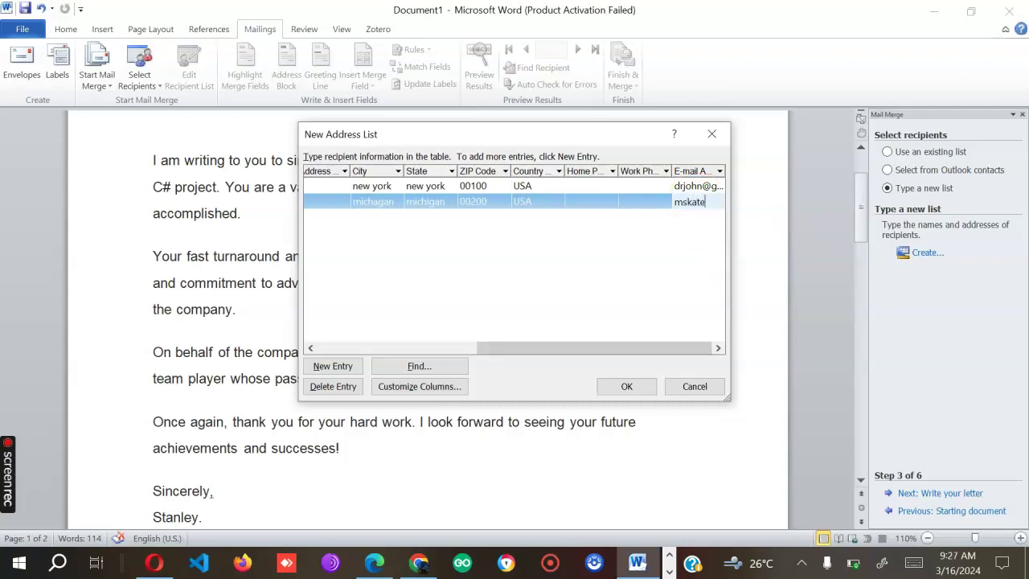
type("mail")
type("om")
mouse_move(627, 348)
left_mouse_down()
mouse_move(333, 409)
mouse_move(23, 98)
left_mouse_up()
left_click_drag(523, 349, 325, 352)
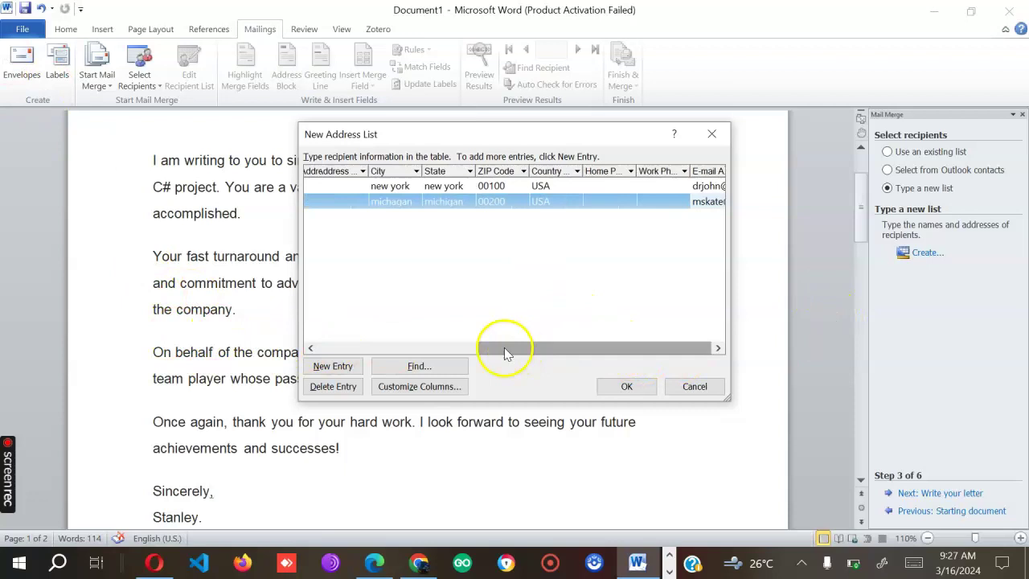
- Add a third entry and fill its first name, company and address
left_click(332, 365)
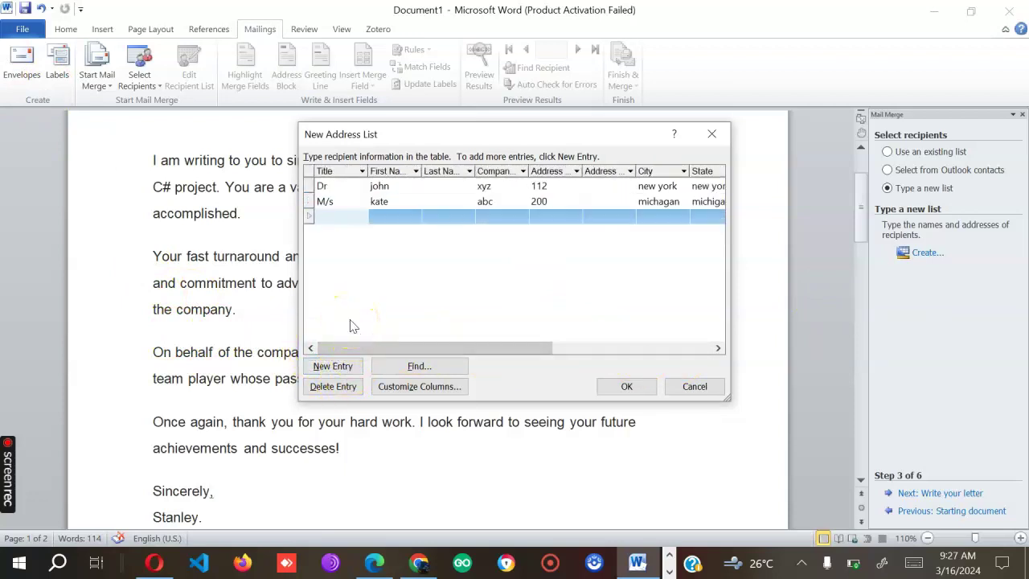
left_click(395, 218)
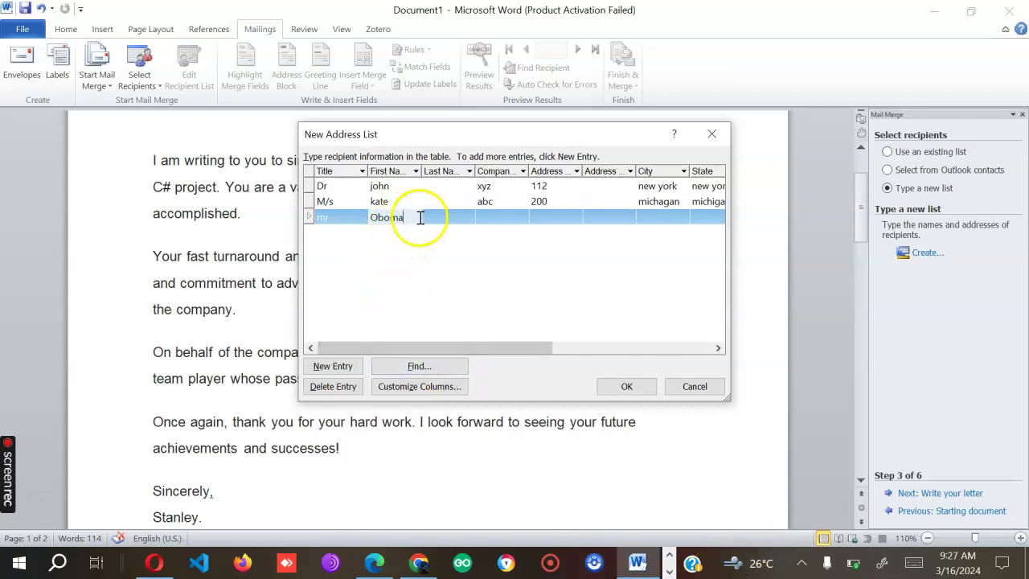
left_click(391, 217)
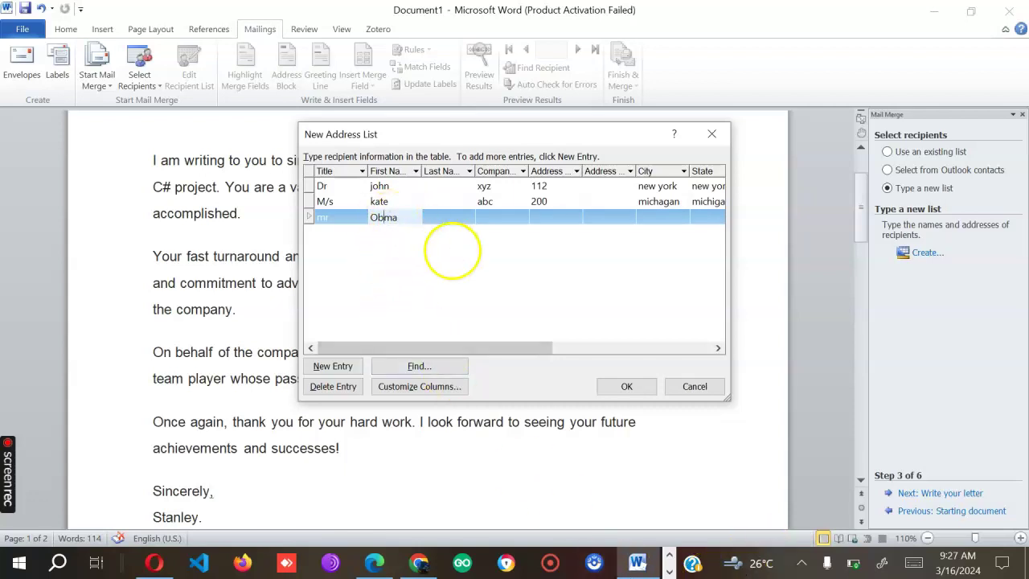
left_click(505, 216)
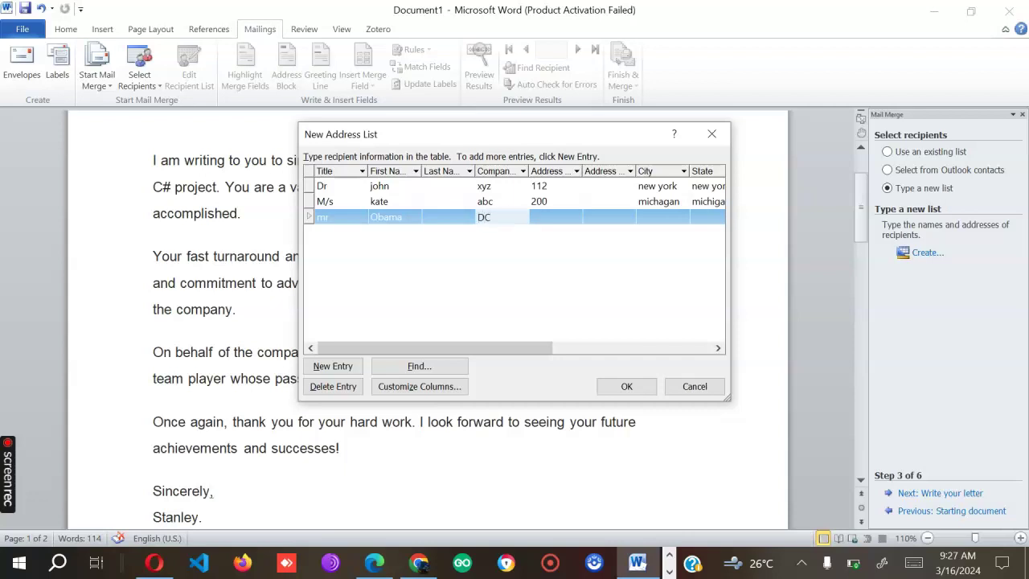
left_click(537, 214)
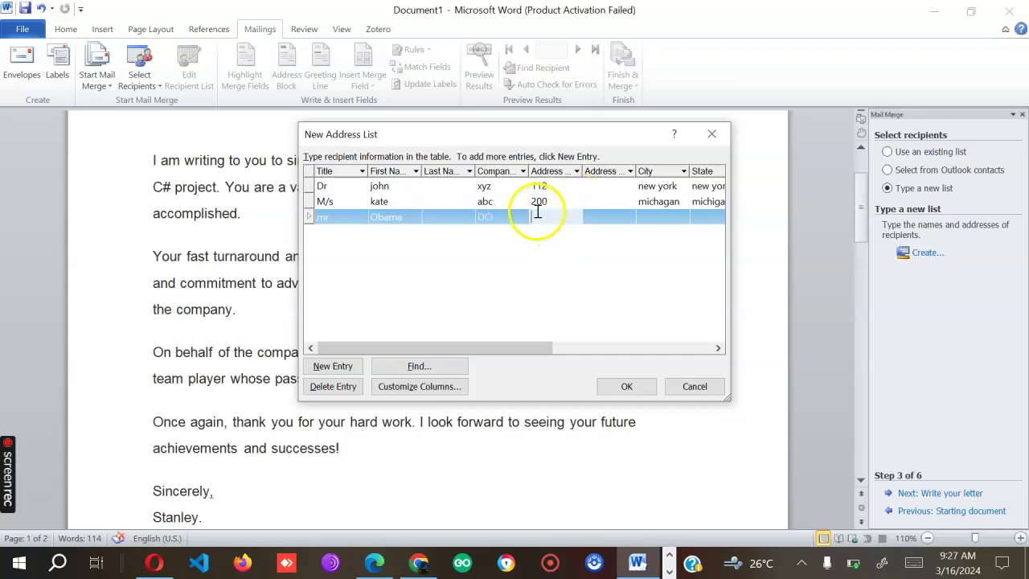
type("90")
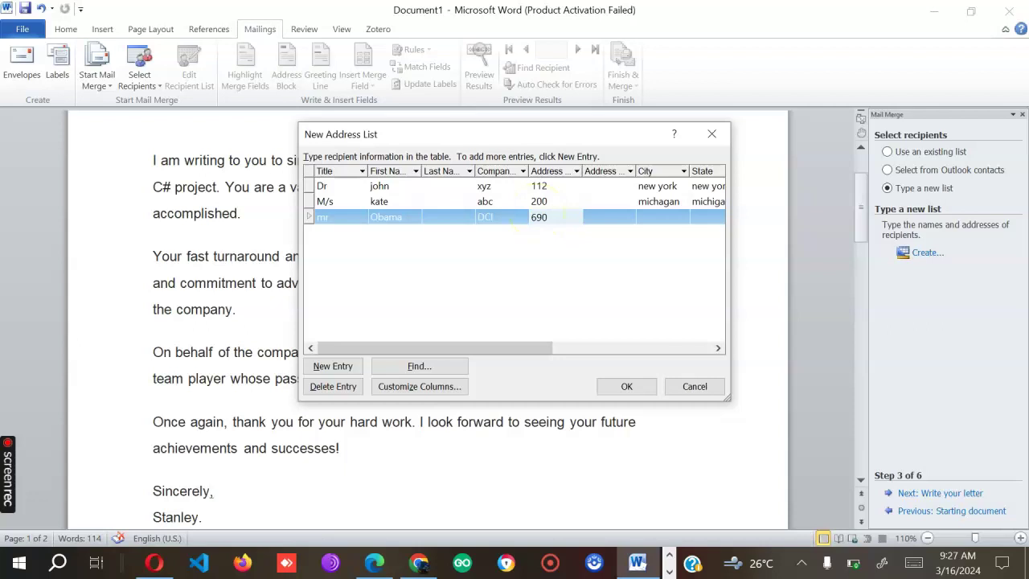
left_click(657, 202)
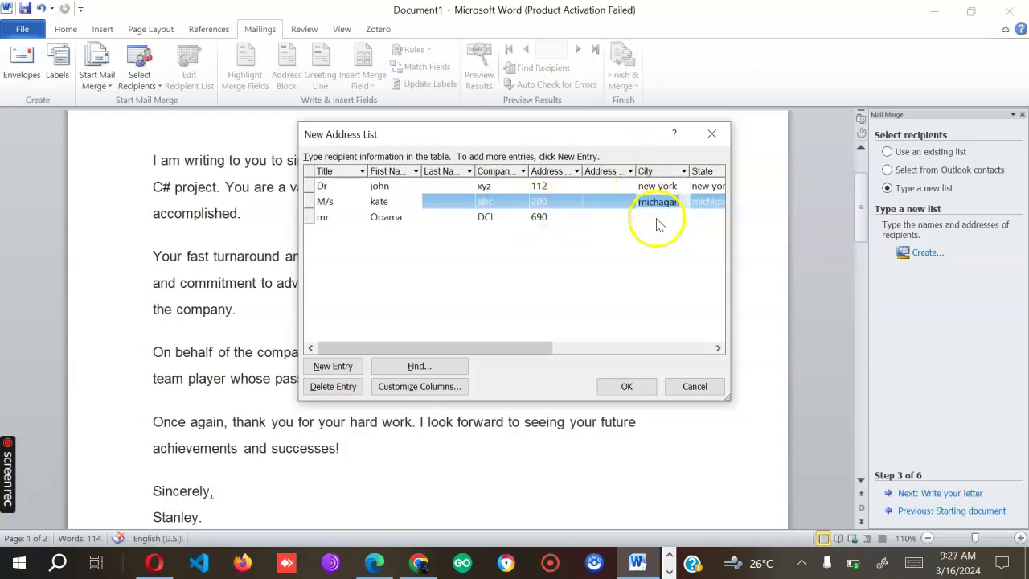
- Give it city Las Vegas, state Nevada, ZIP 00600, country USA and a Gmail address
left_click(656, 218)
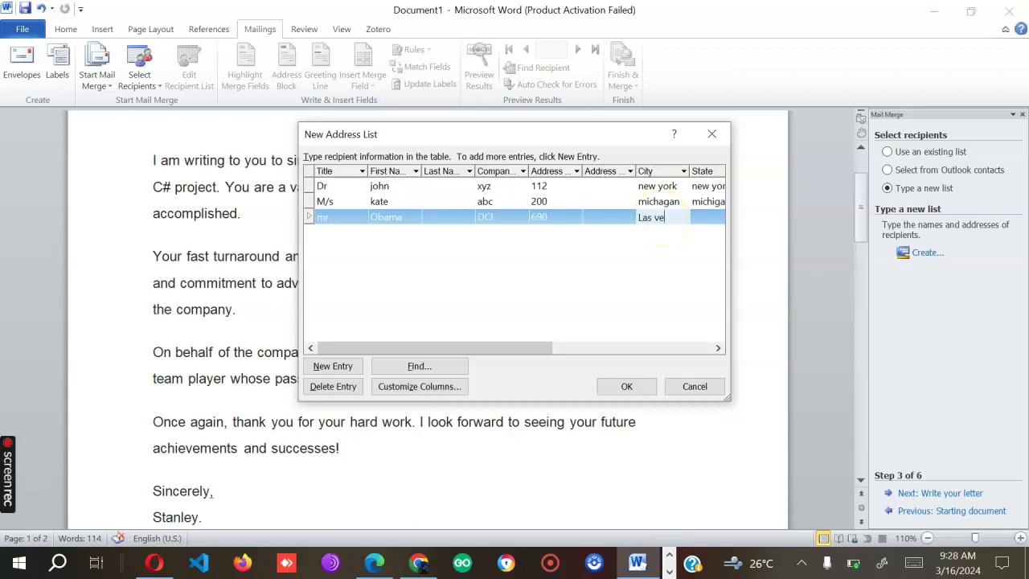
left_click_drag(519, 348, 689, 347)
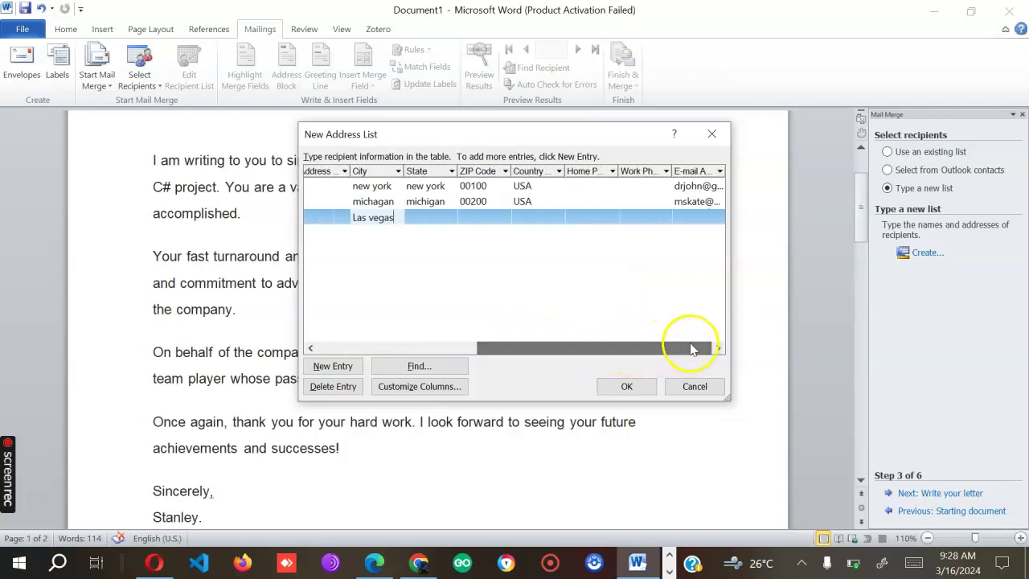
left_click(430, 217)
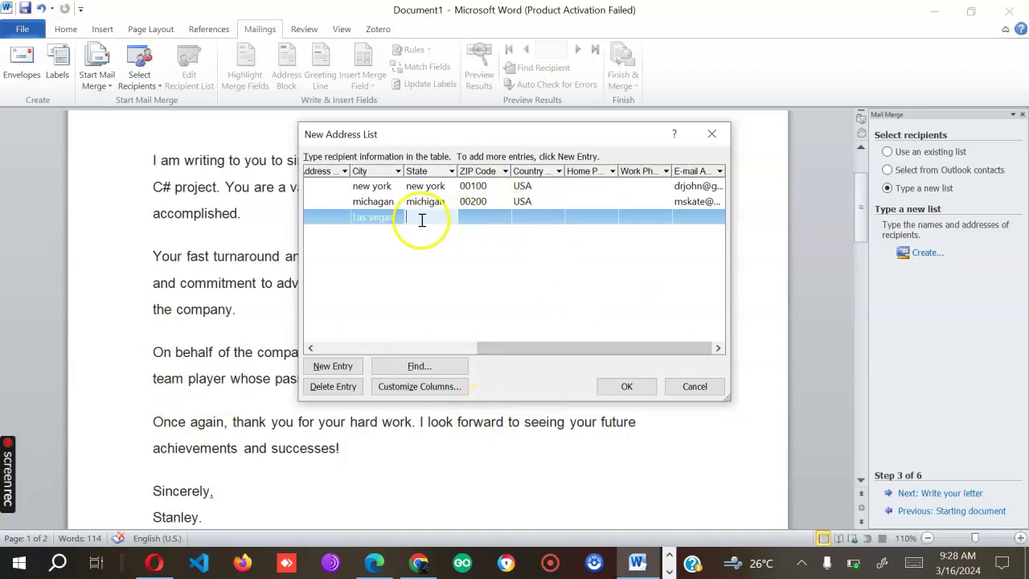
type("Nevada")
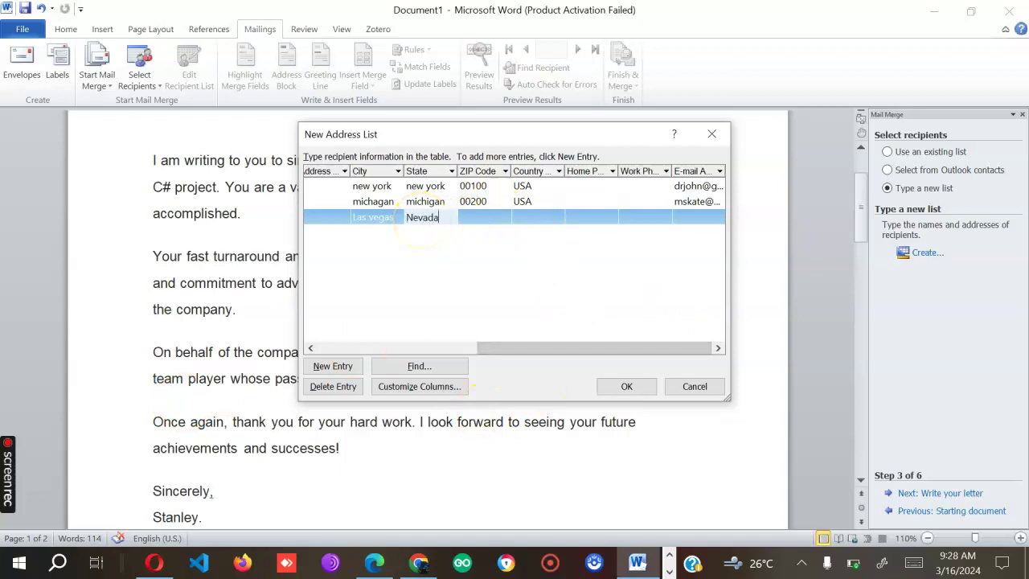
left_click(480, 218)
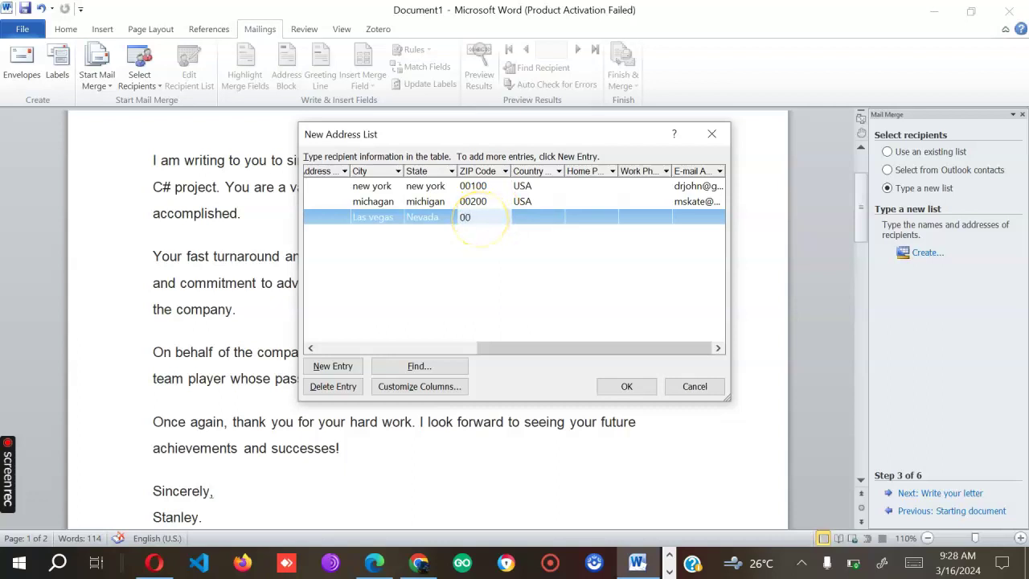
left_click(530, 215)
type("USA")
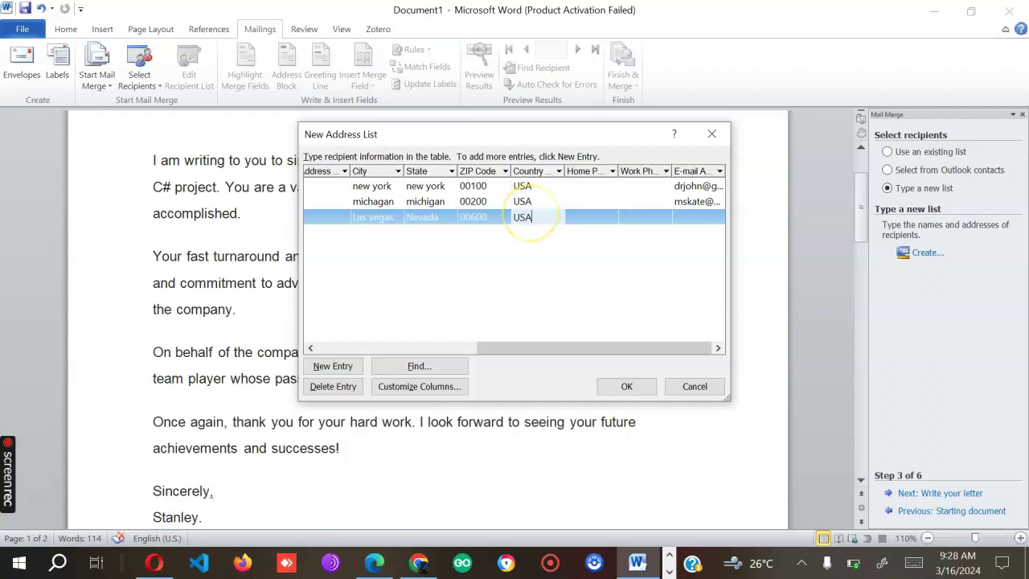
left_click(697, 218)
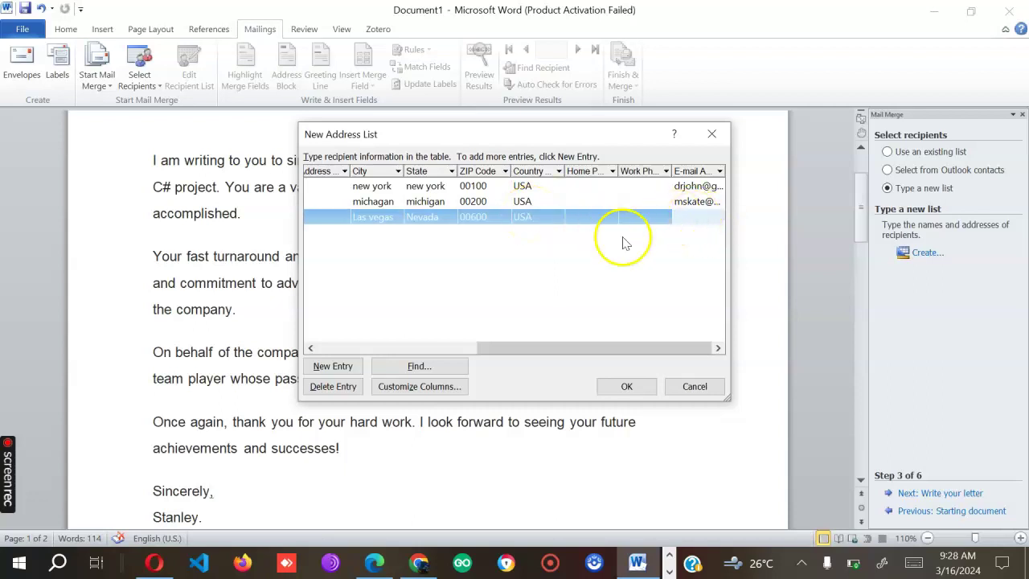
mouse_move(595, 348)
left_mouse_down()
mouse_move(404, 354)
mouse_move(714, 354)
left_mouse_up()
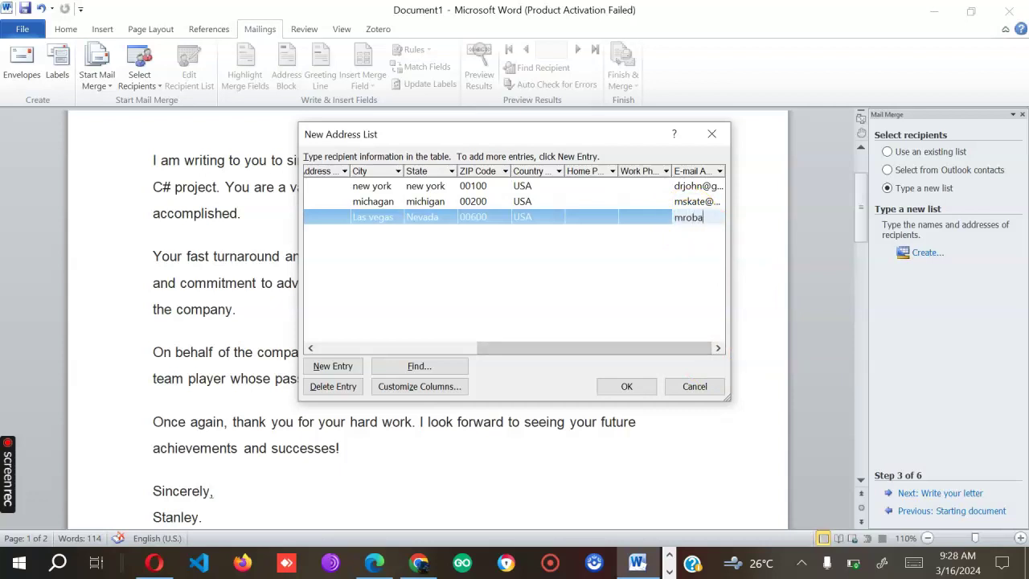
type("@gmail.com")
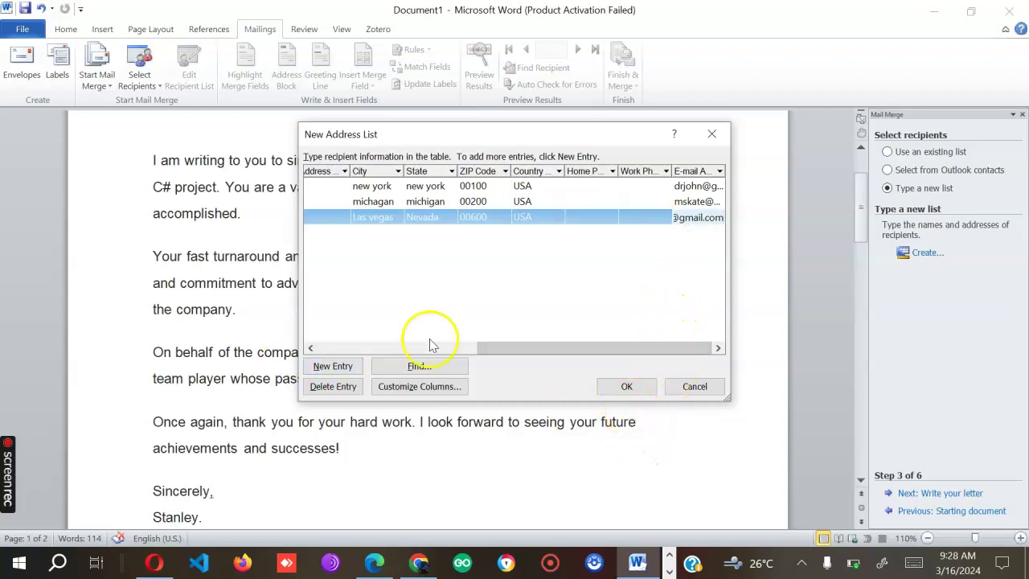
- Confirm the three-entry address list and save it as 'letter address'
left_click(624, 386)
type("letter address")
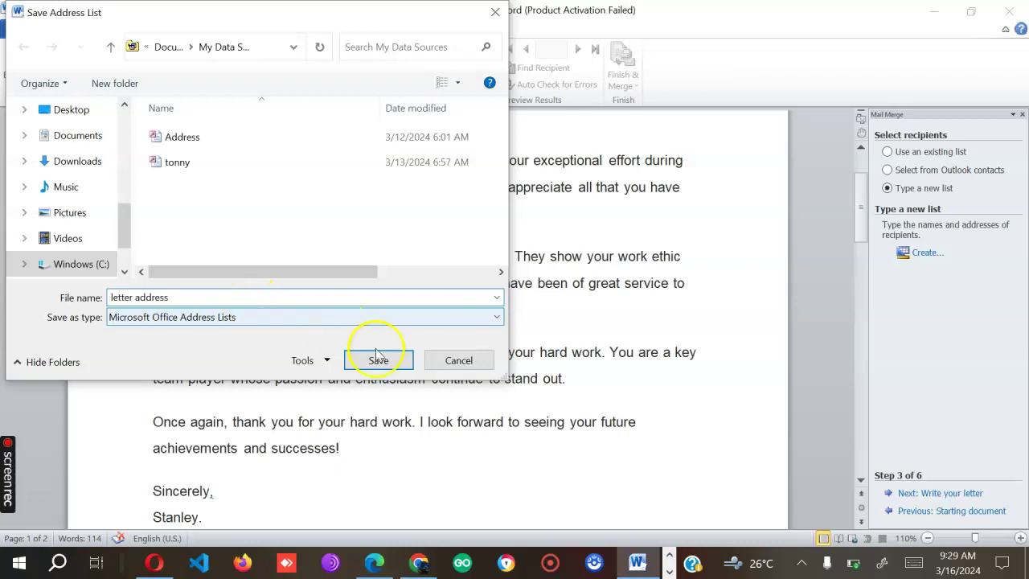
left_click(384, 361)
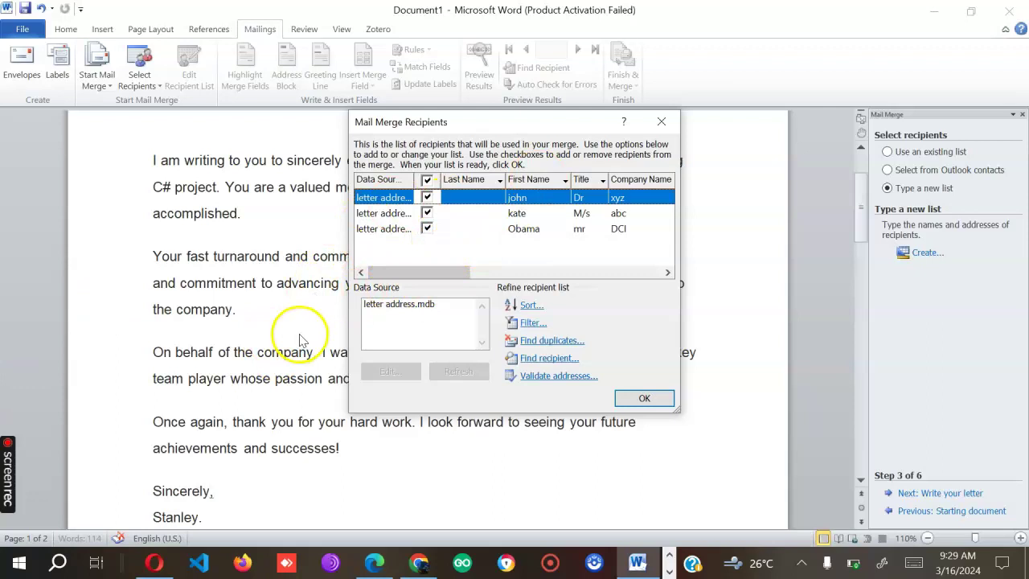
- Accept all three recipients, advance to Write your letter, and place the cursor above the first paragraph
left_click(645, 397)
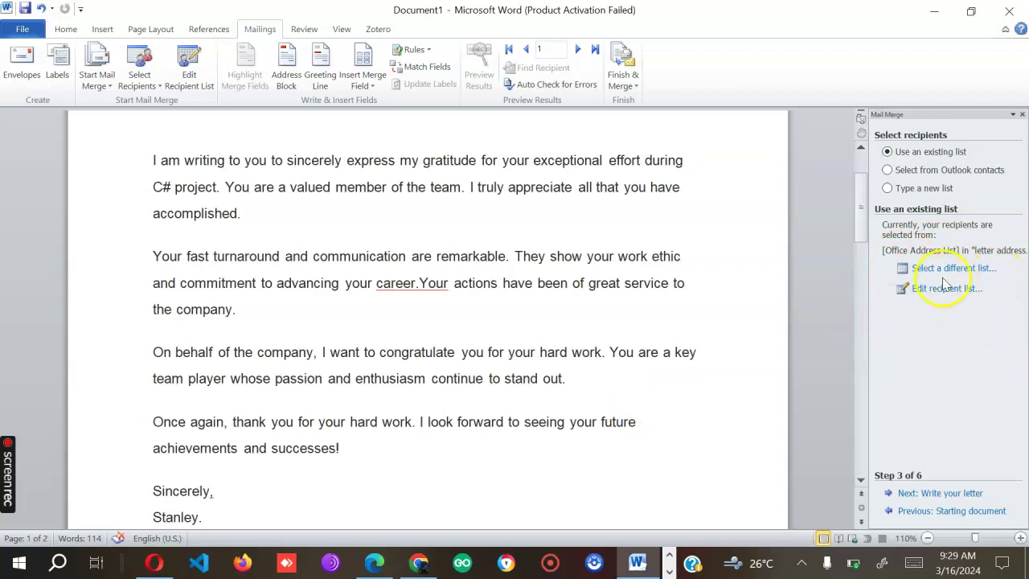
left_click(954, 493)
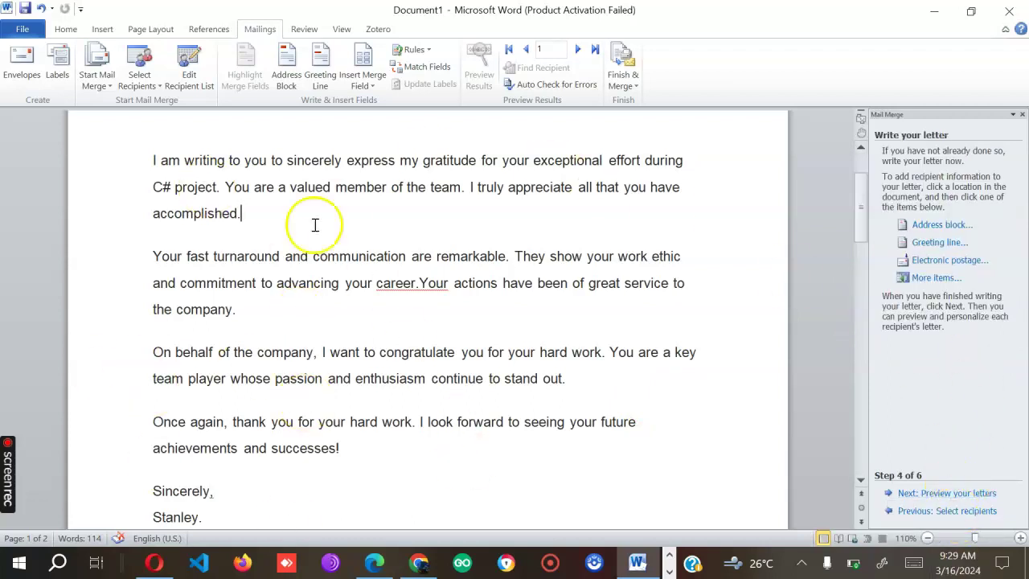
scroll(310, 324, "up", 3)
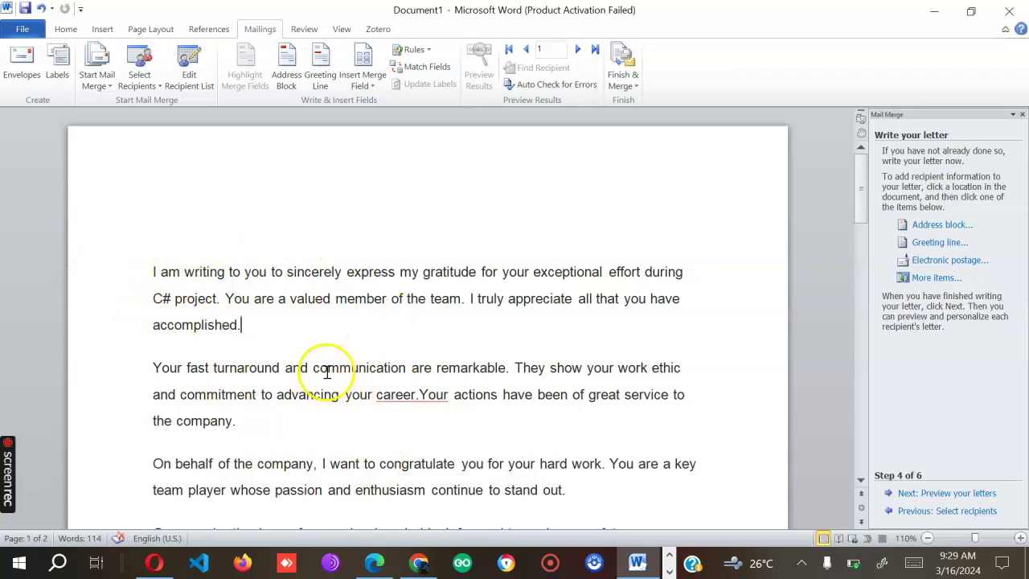
left_click(155, 232)
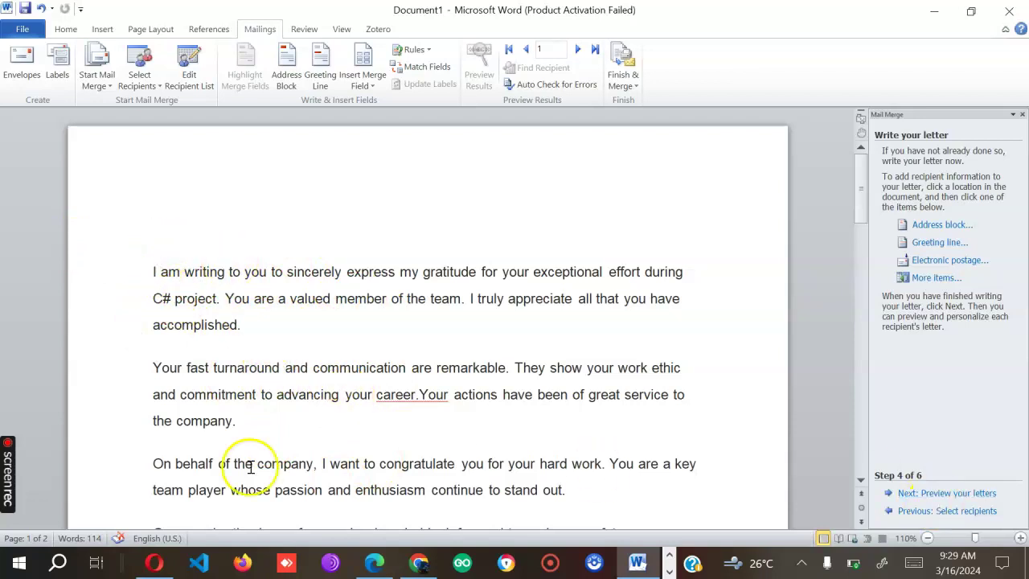
- In the Greeting Line settings, keep Dear as the salutation and review the invalid-name fallback
left_click(933, 244)
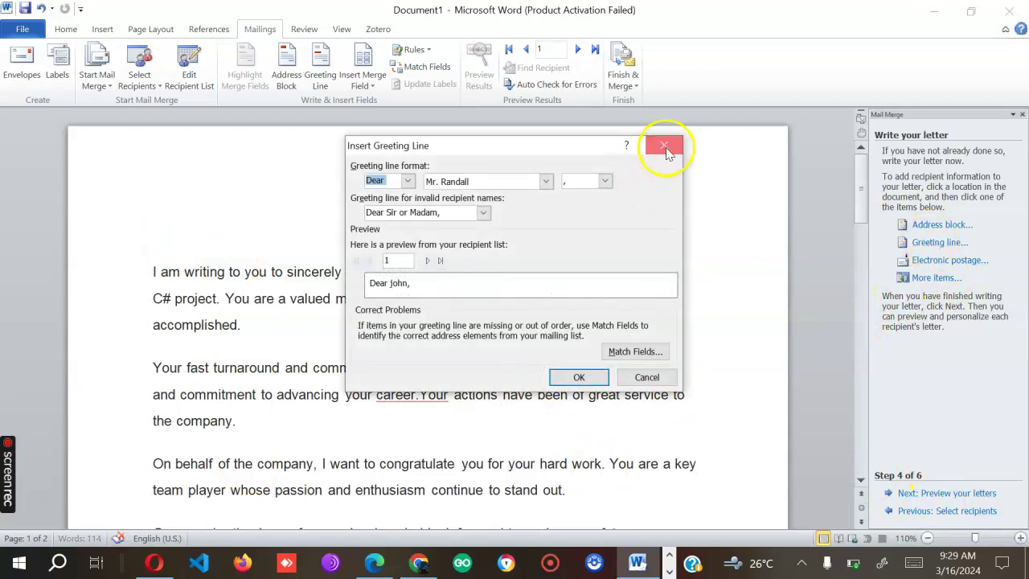
left_click(664, 148)
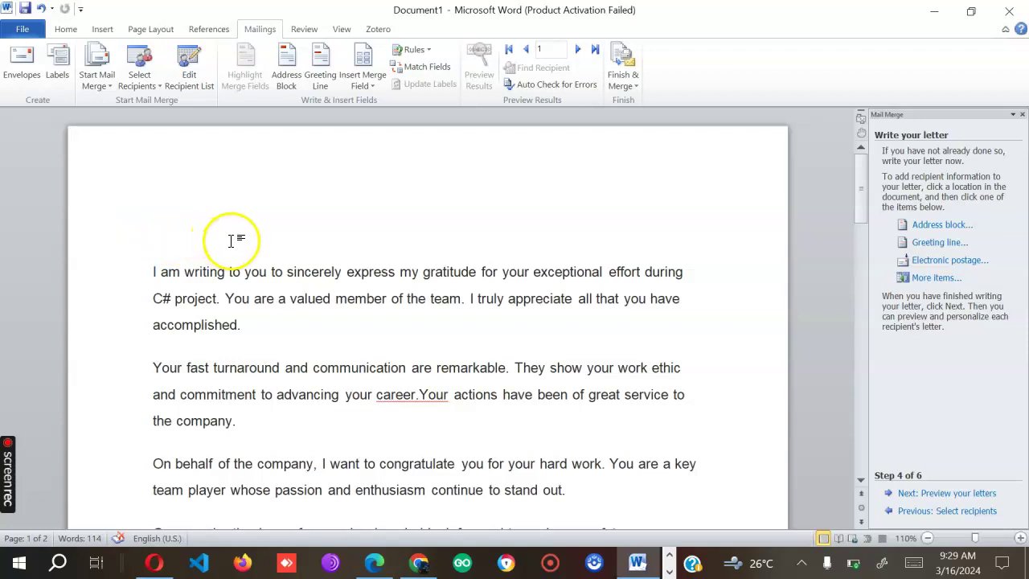
left_click(964, 244)
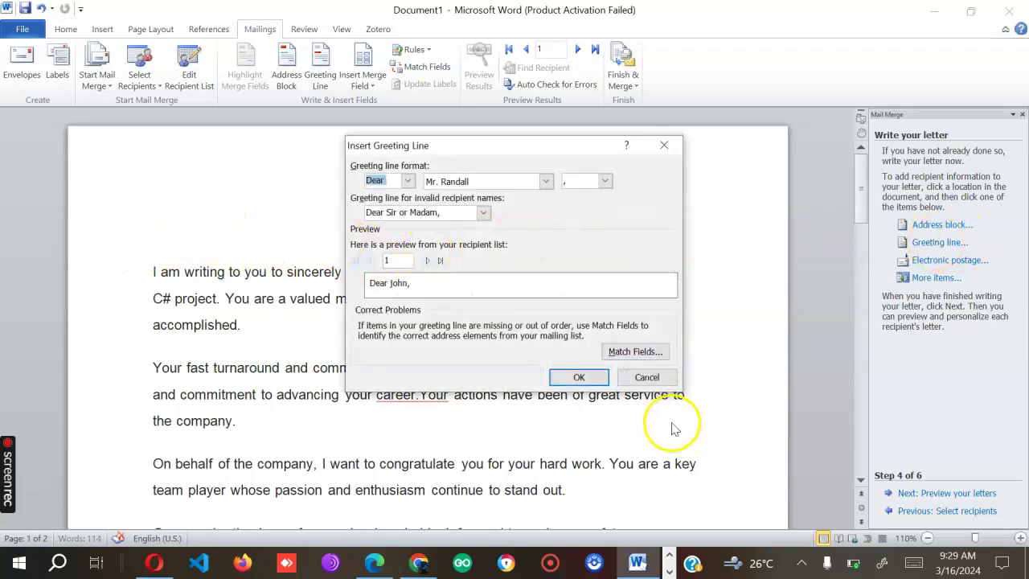
left_click(647, 377)
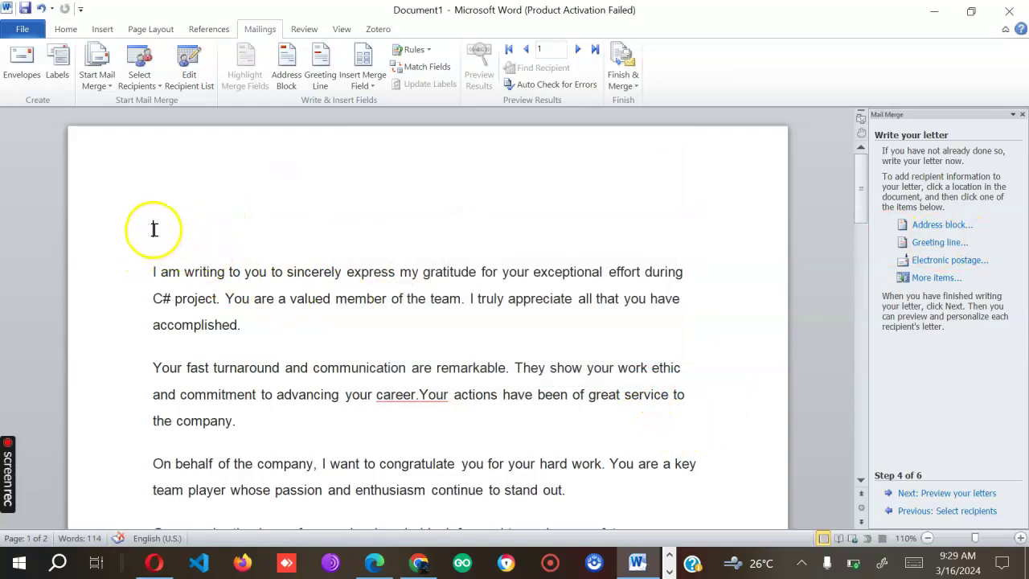
left_click(924, 244)
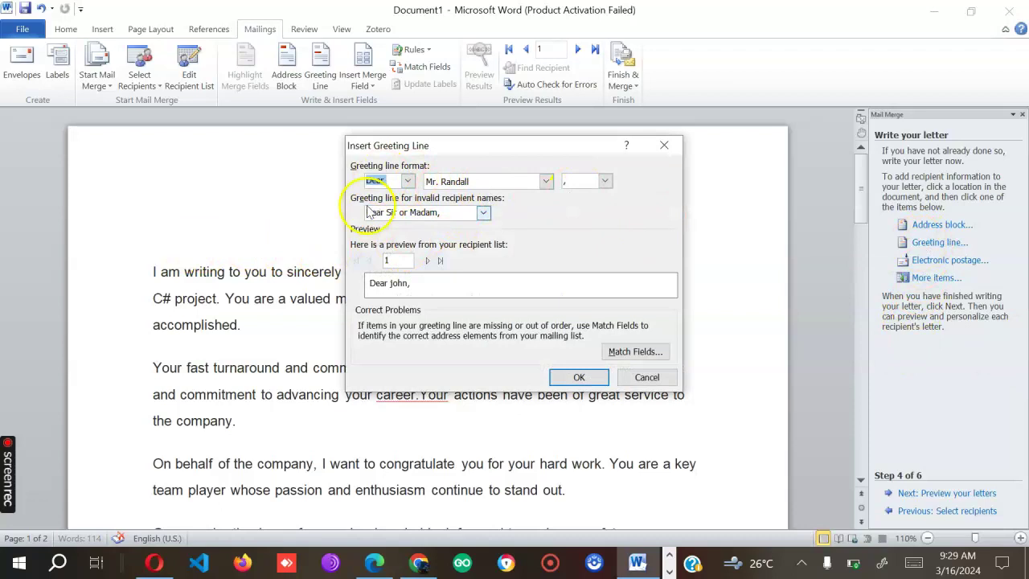
left_click(408, 181)
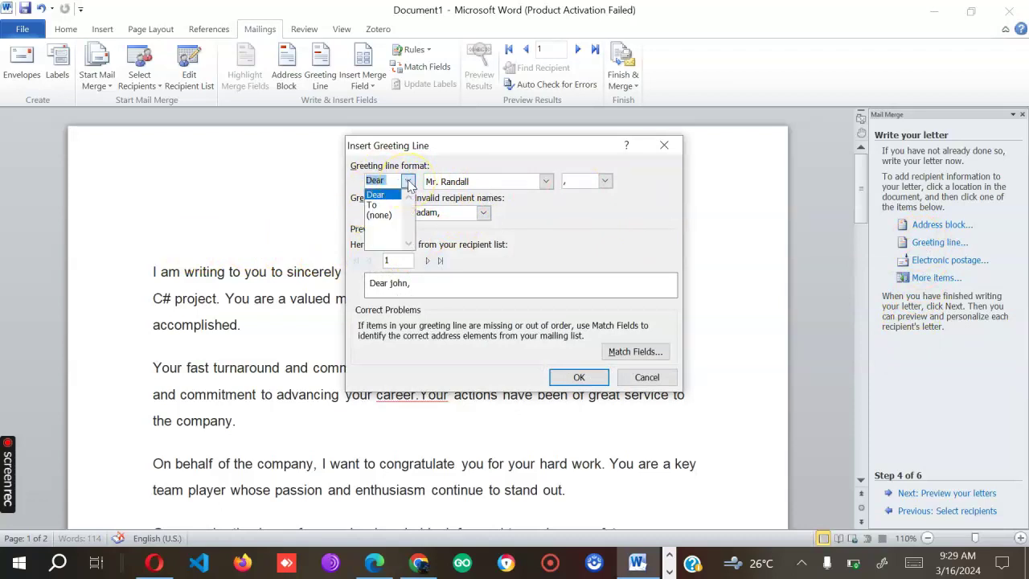
left_click(408, 182)
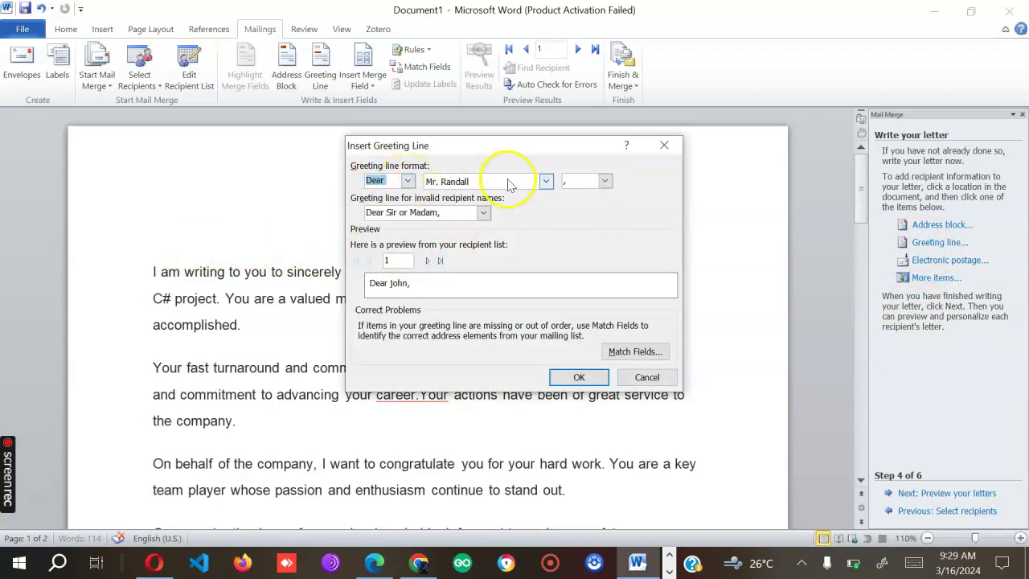
left_click(483, 212)
left_click(483, 212)
left_click(483, 212)
left_click(485, 222)
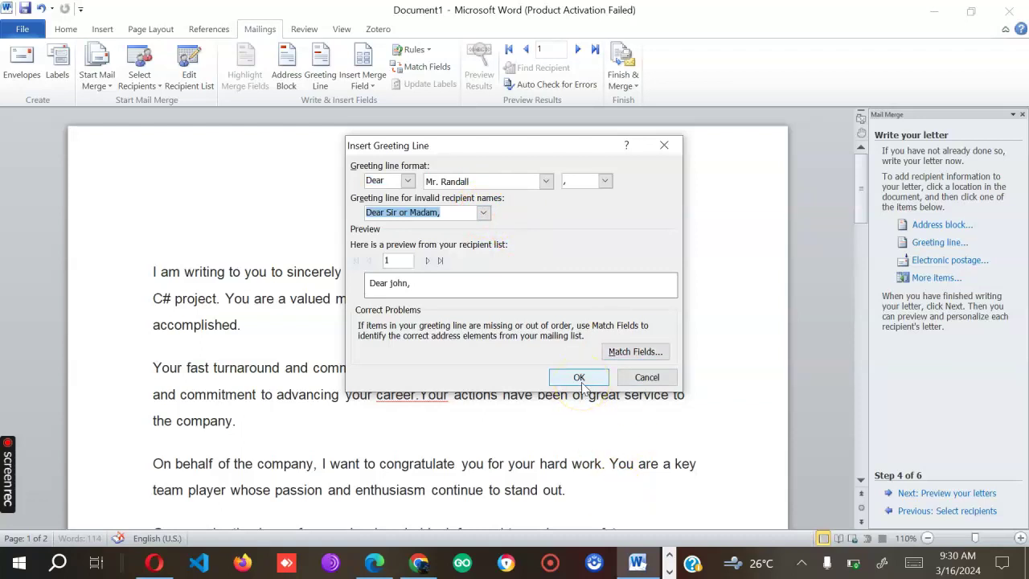
- Preview the greeting for all three recipients, set the fallback to To Whom It May Concern:, and insert it
left_click(427, 261)
left_click(427, 260)
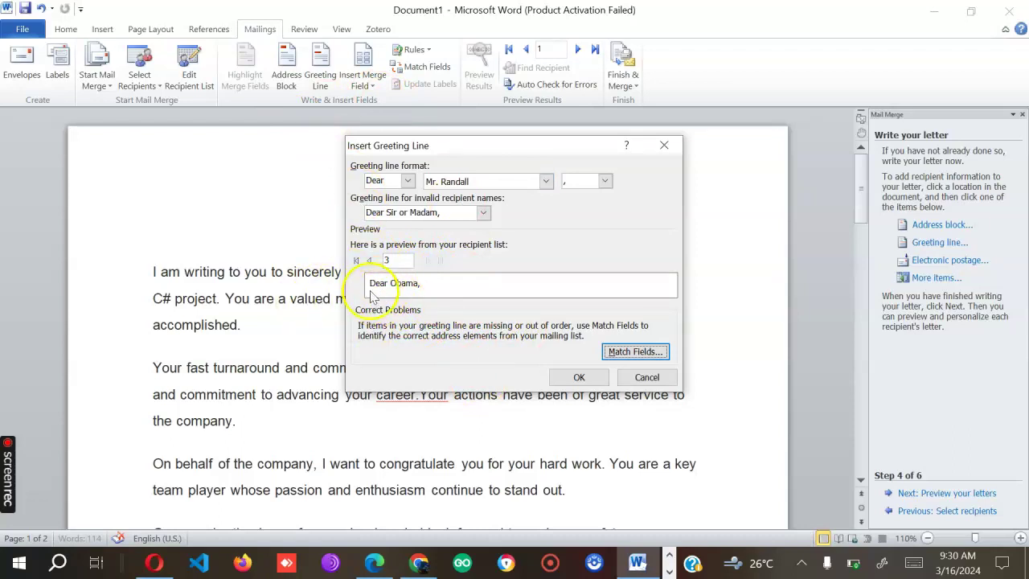
double_click(369, 260)
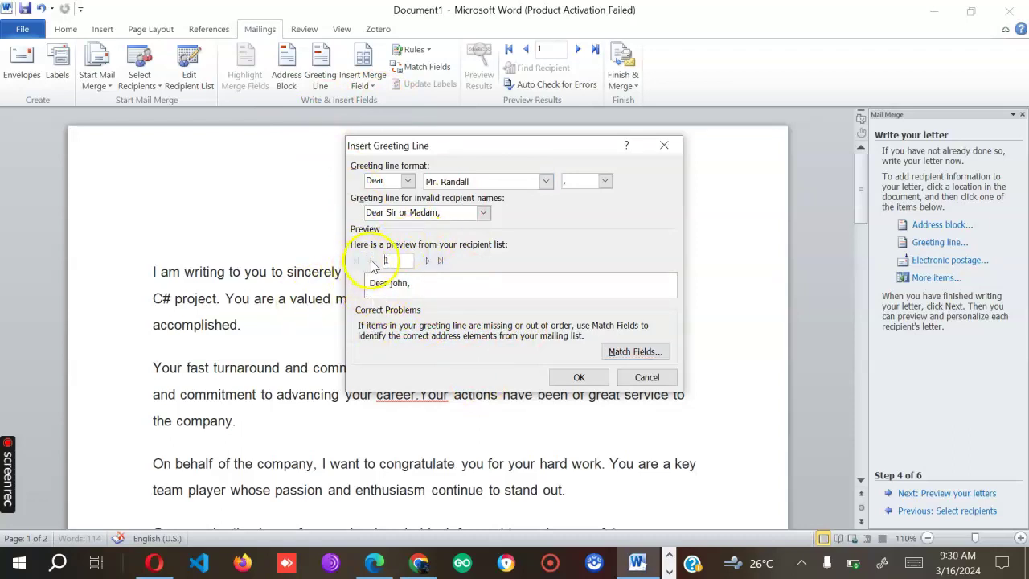
left_click(429, 260)
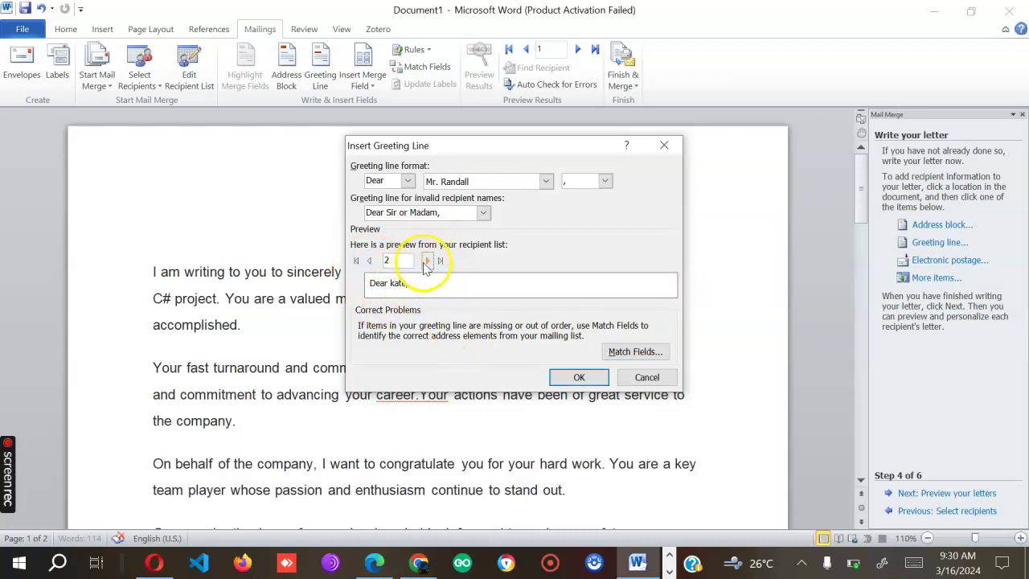
left_click(429, 261)
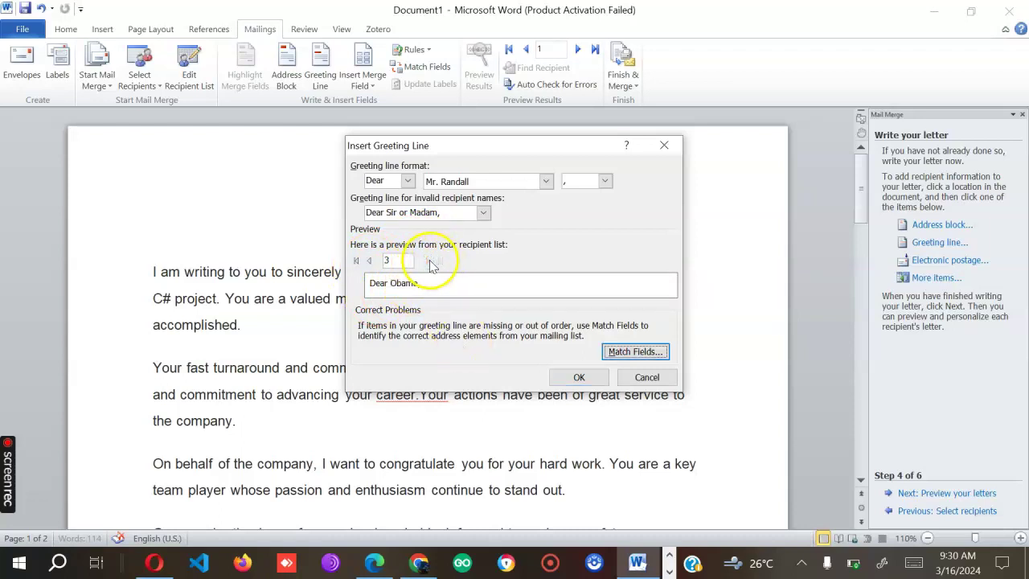
left_click(482, 213)
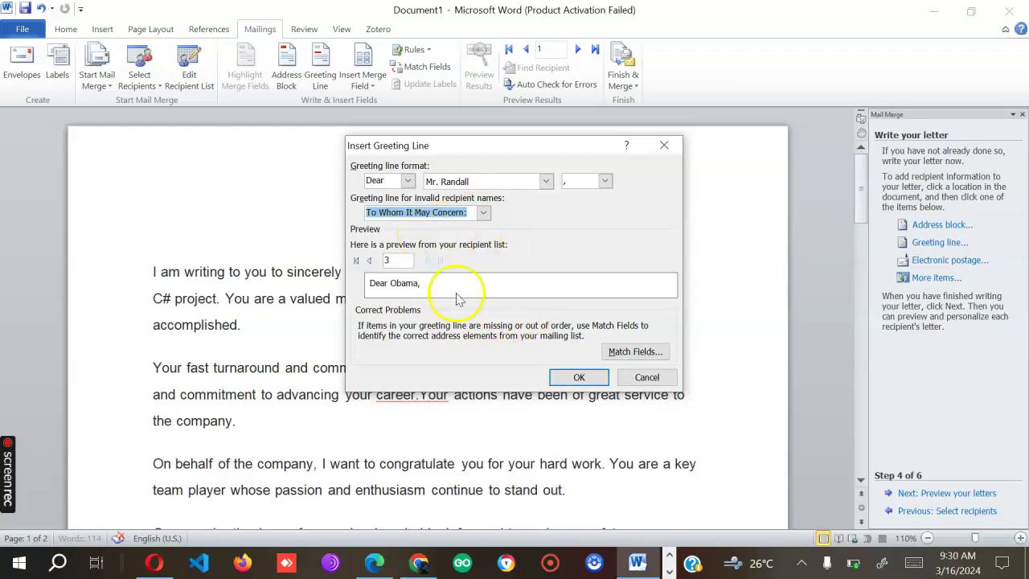
left_click(370, 261)
left_click(371, 262)
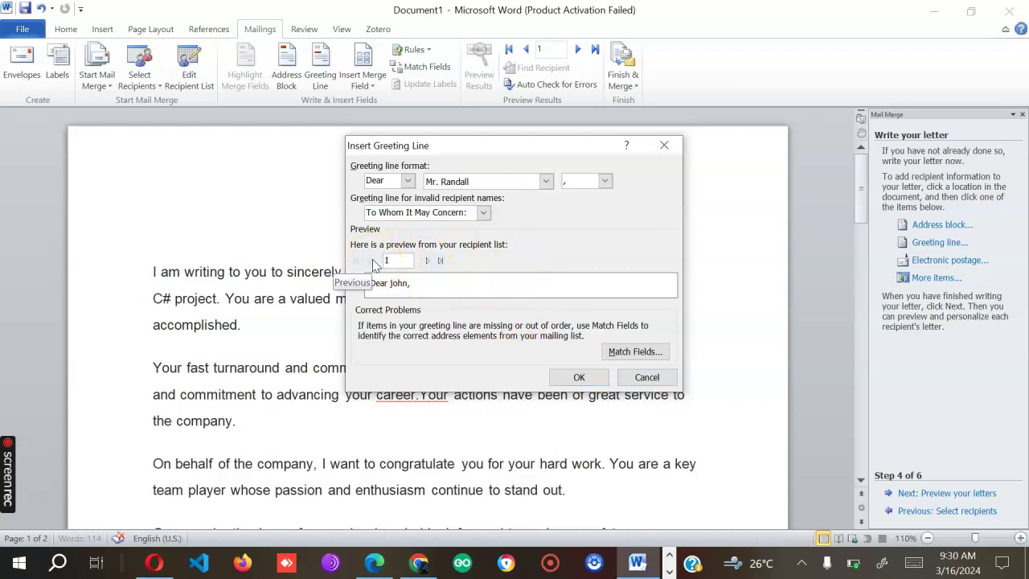
left_click(581, 379)
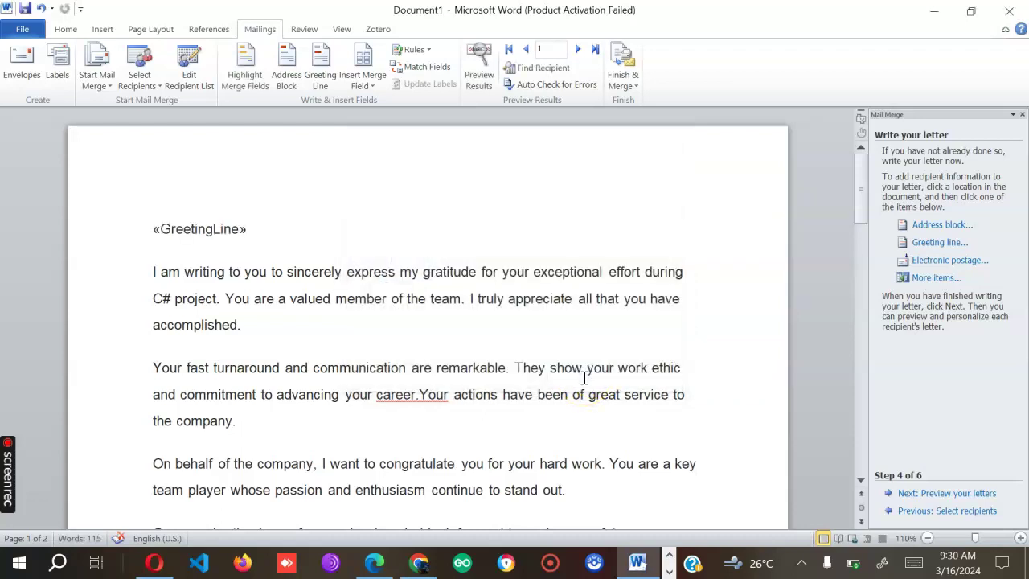
- Preview the merged letter, advancing to recipient 3 and scrolling through their personalised greeting
left_click(951, 493)
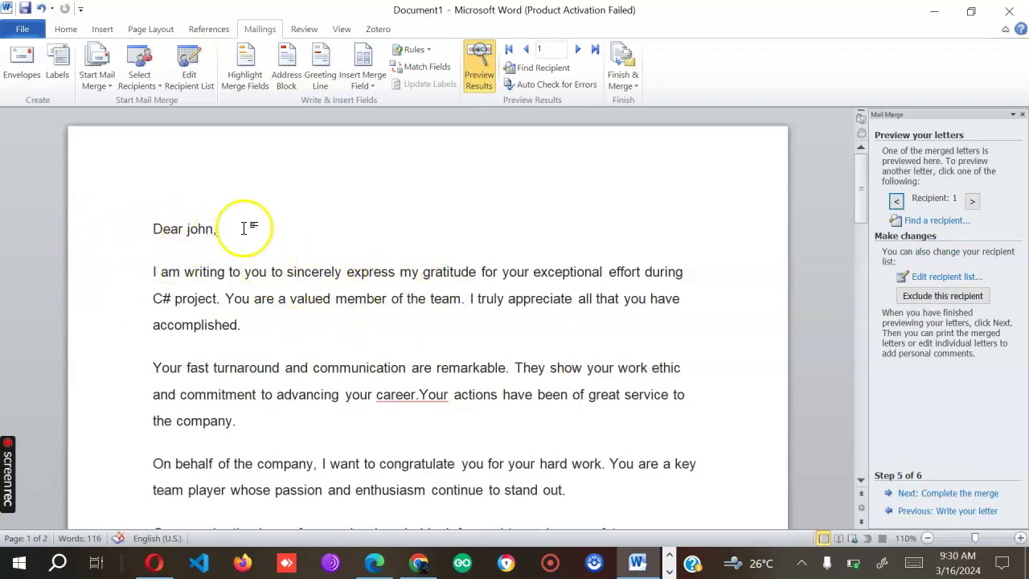
left_click(205, 234)
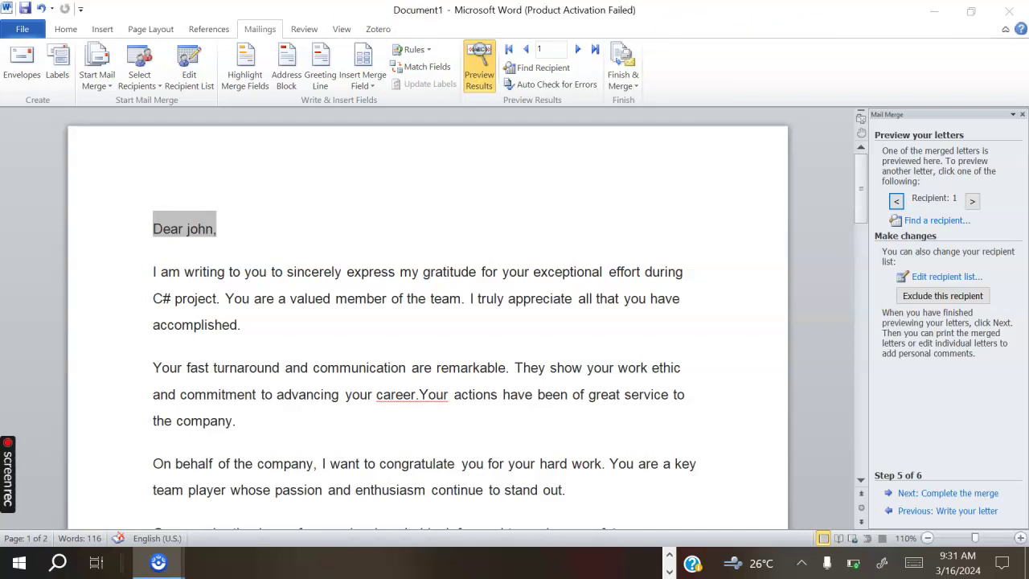
left_click(578, 50)
left_click(578, 50)
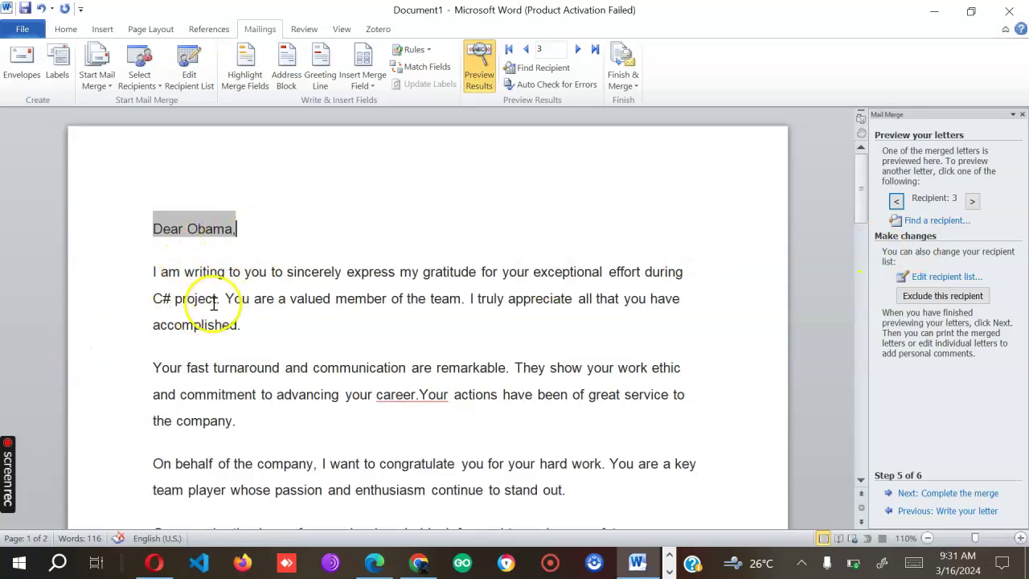
scroll(310, 346, "down", 2)
scroll(318, 288, "down", 3)
scroll(318, 287, "up", 3)
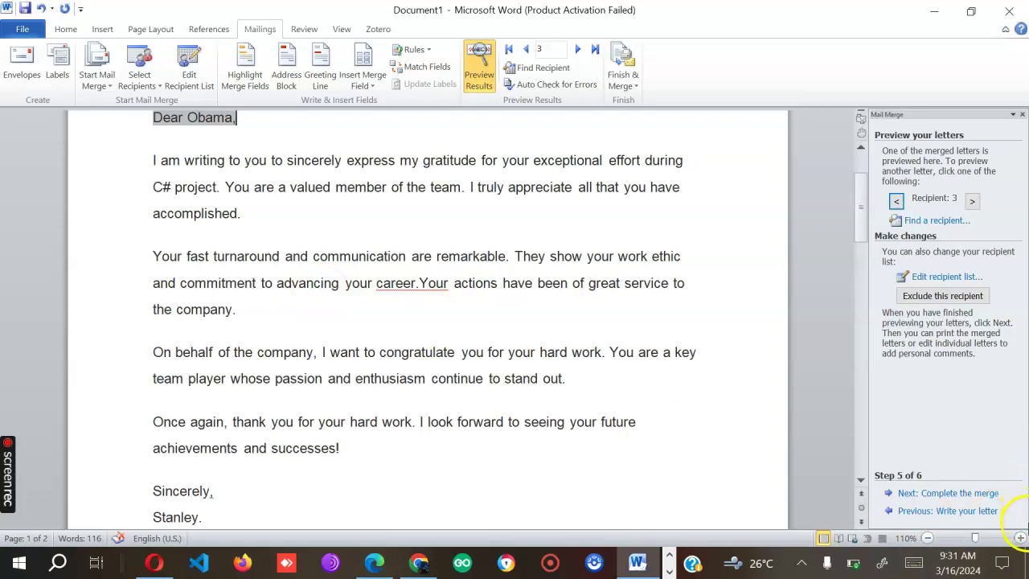
scroll(619, 498, "up", 2)
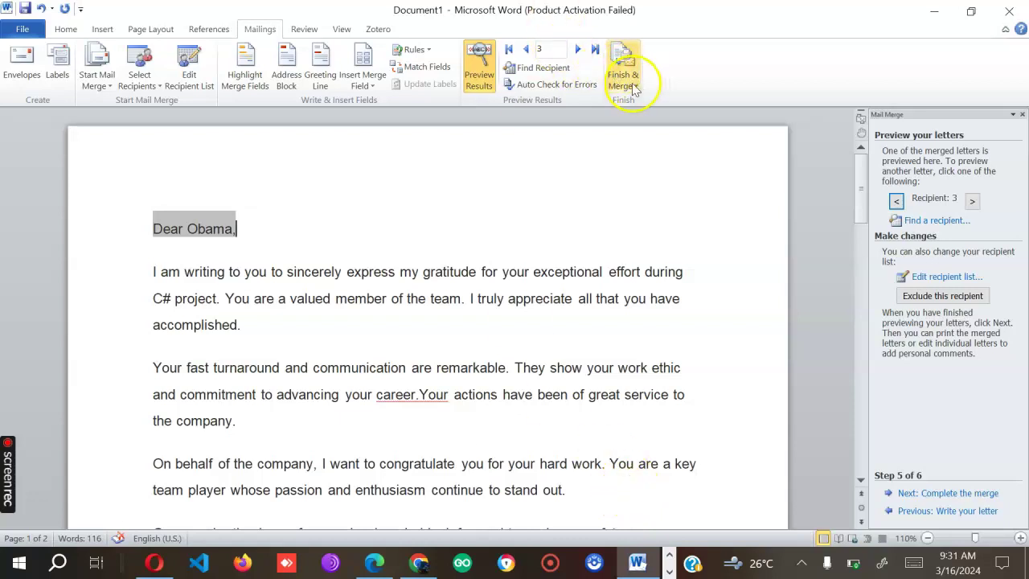
- Reach step 6, try Finish & Merge's Print Documents and Edit Individual Letters, and cancel both
left_click(960, 501)
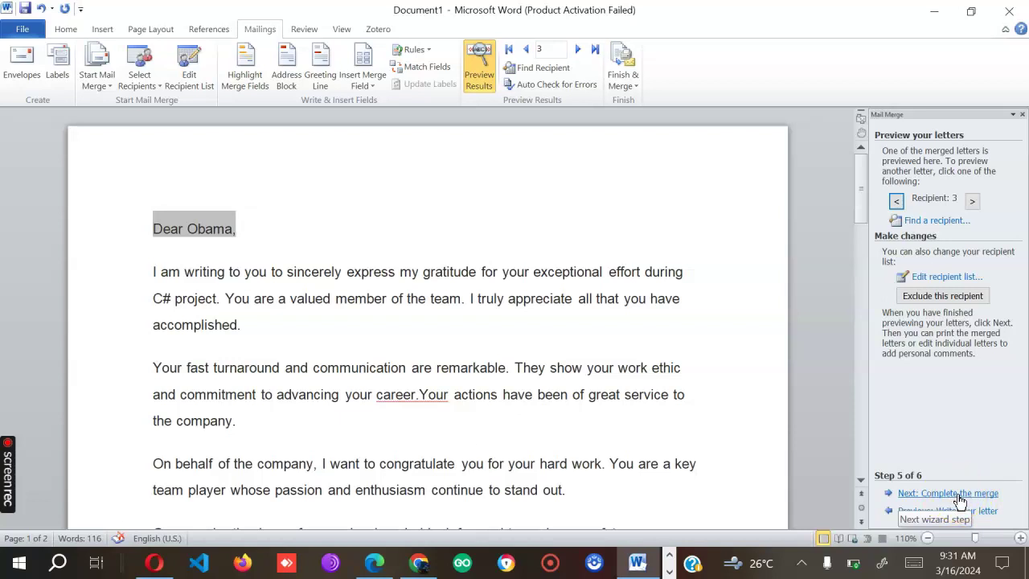
left_click(959, 496)
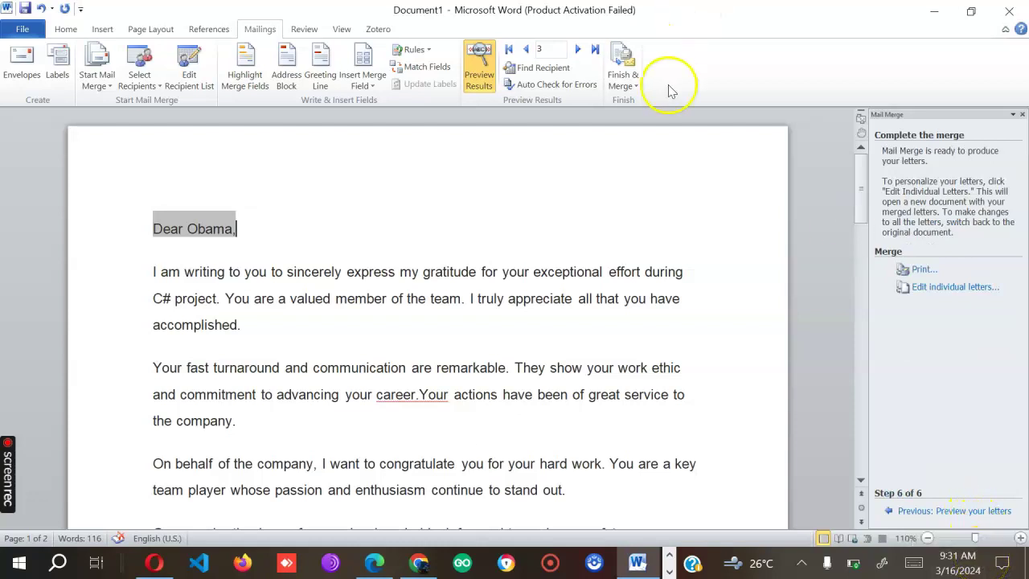
left_click(632, 73)
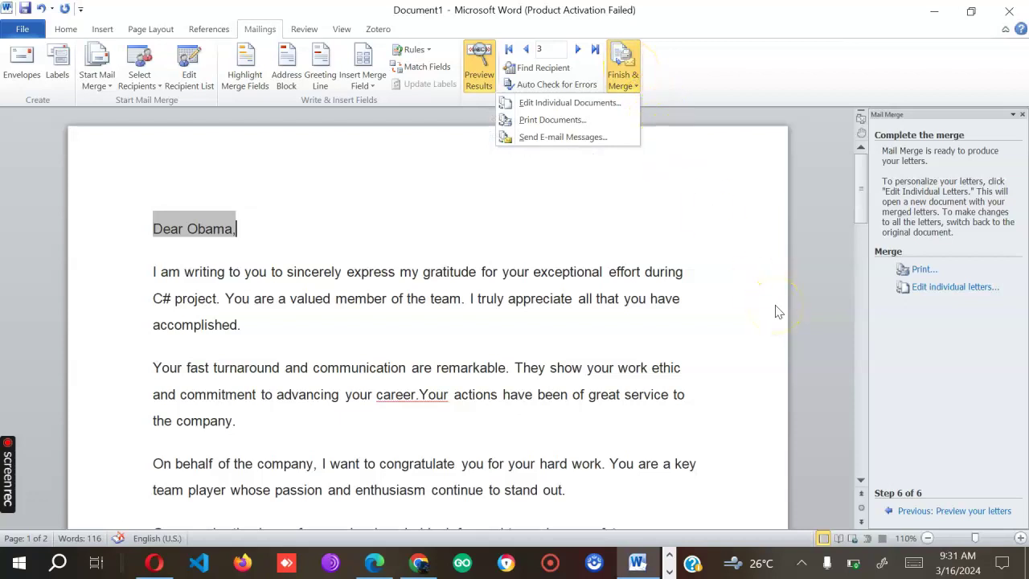
left_click(552, 120)
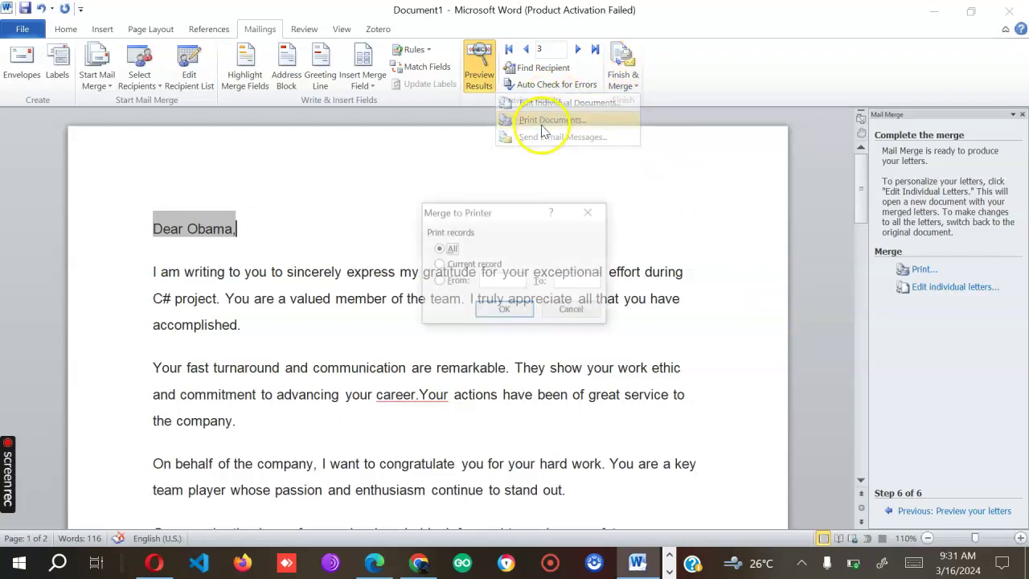
left_click(507, 310)
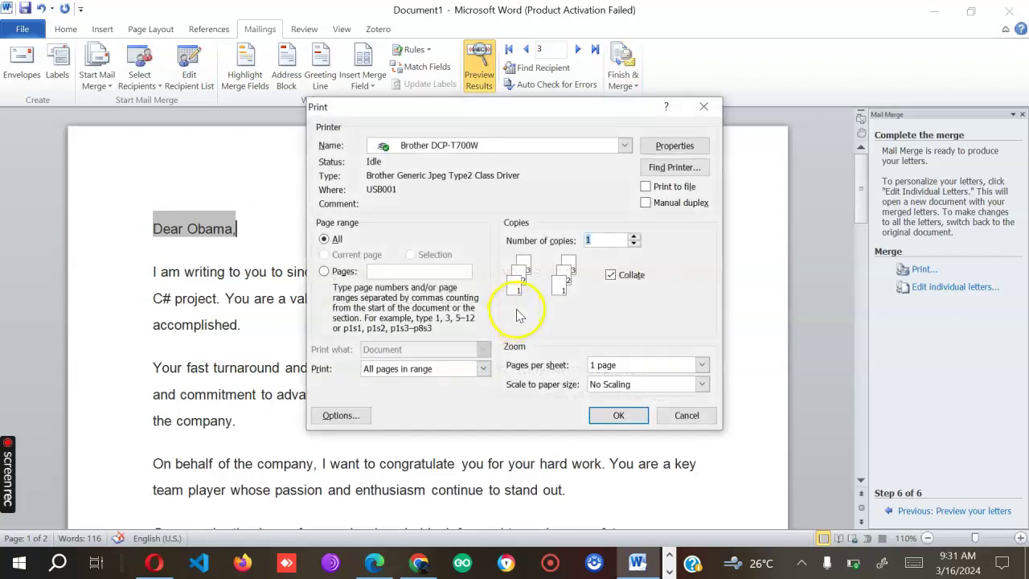
left_click(704, 109)
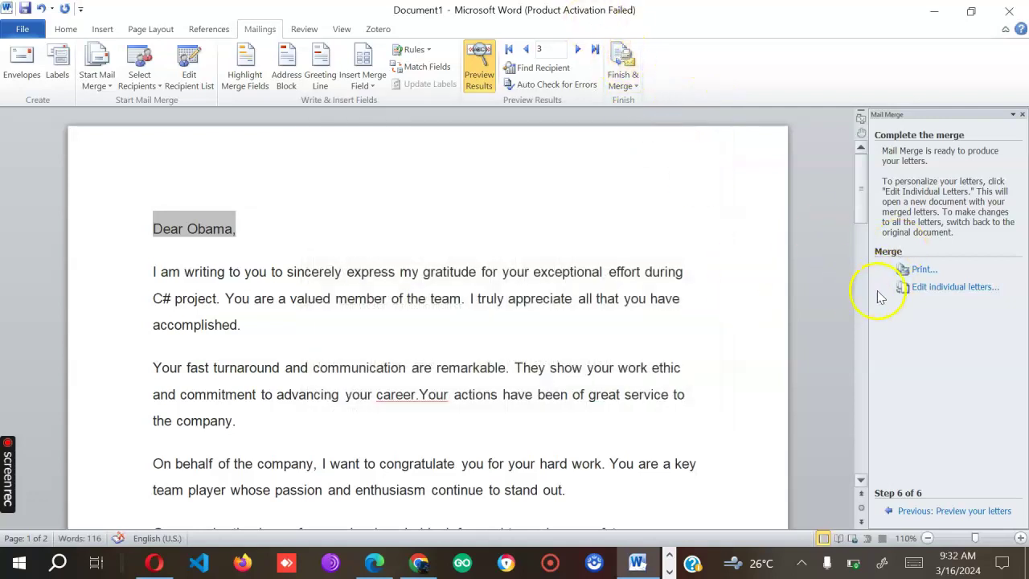
left_click(951, 288)
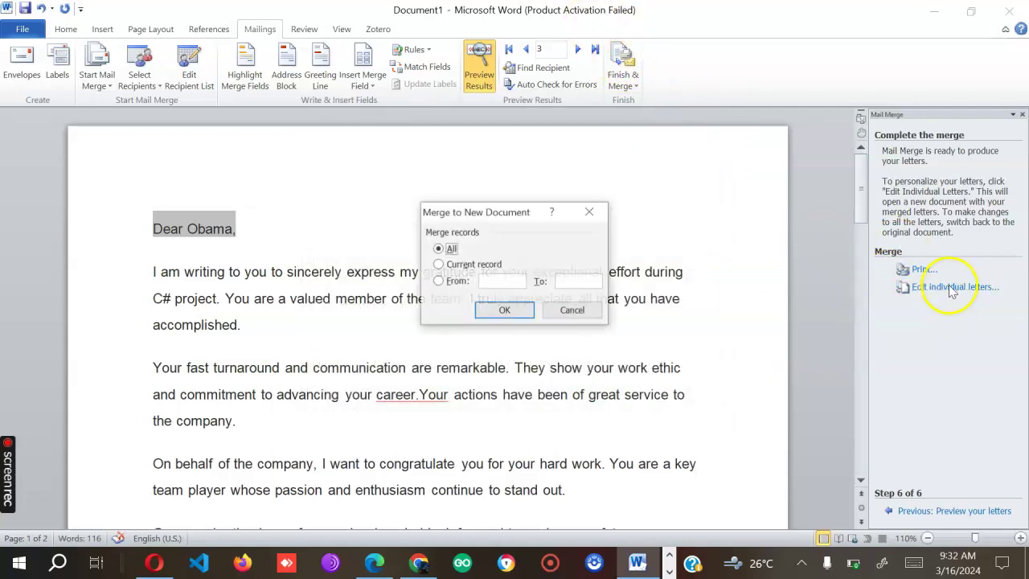
left_click(590, 211)
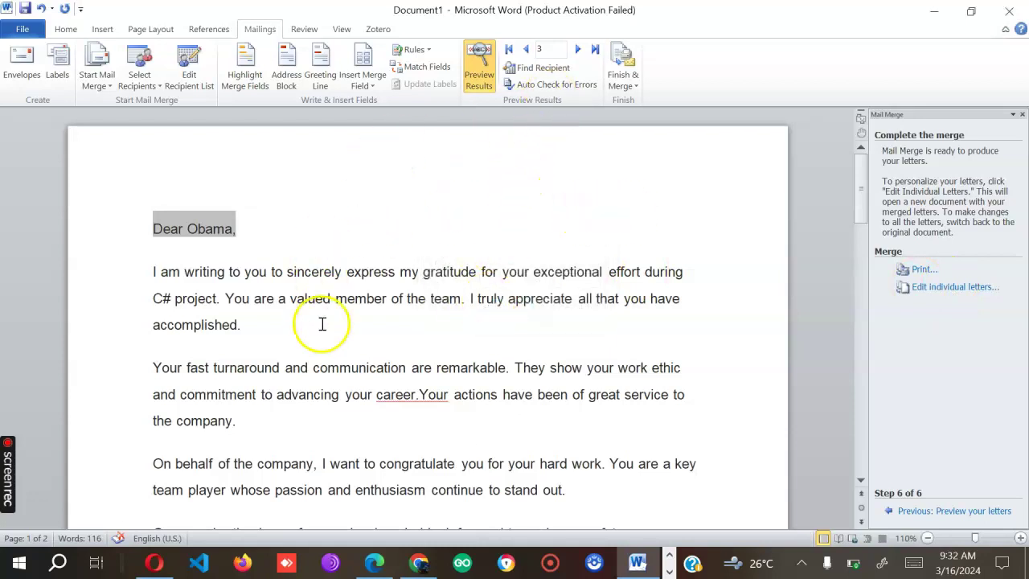
- Go back two records to recipient 1's letter and scroll down to page 2
scroll(330, 313, "down", 5)
scroll(339, 292, "up", 3)
scroll(289, 249, "up", 4)
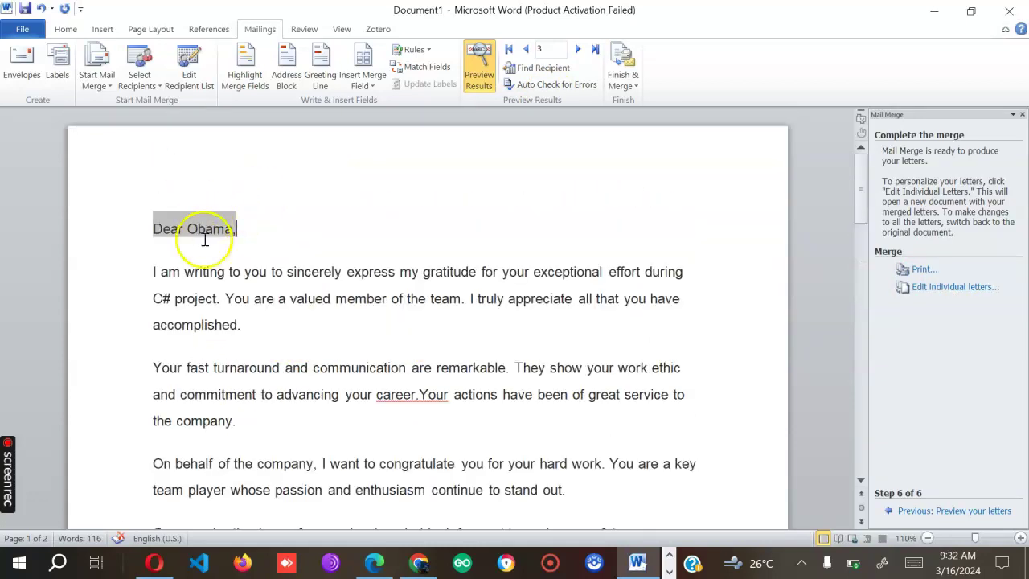
left_click(526, 49)
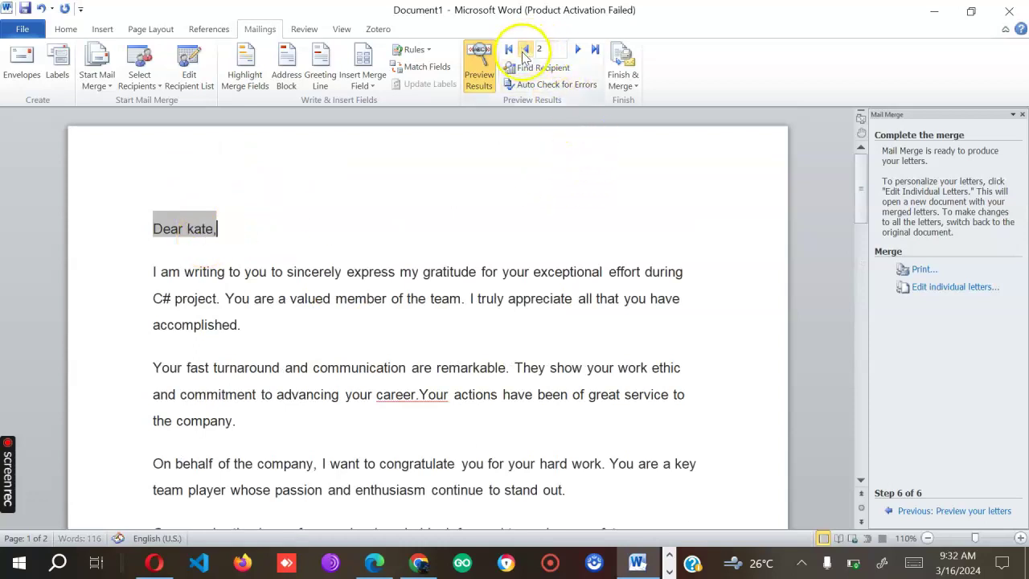
left_click(526, 49)
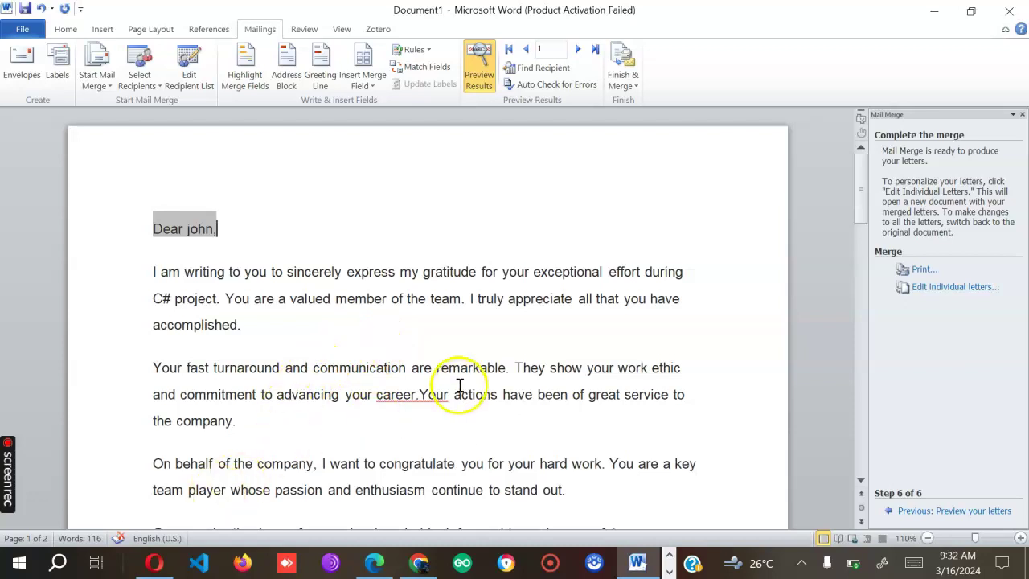
scroll(458, 386, "down", 10)
scroll(454, 380, "down", 5)
scroll(454, 380, "down", 5)
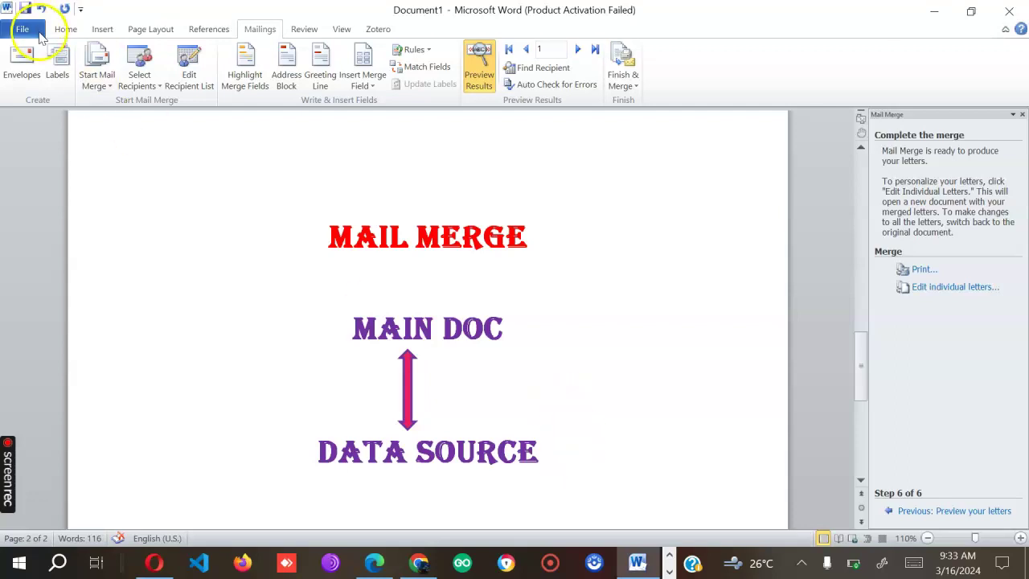
- Type THANK YOU on its own line above the MAIL MERGE heading
left_click(102, 30)
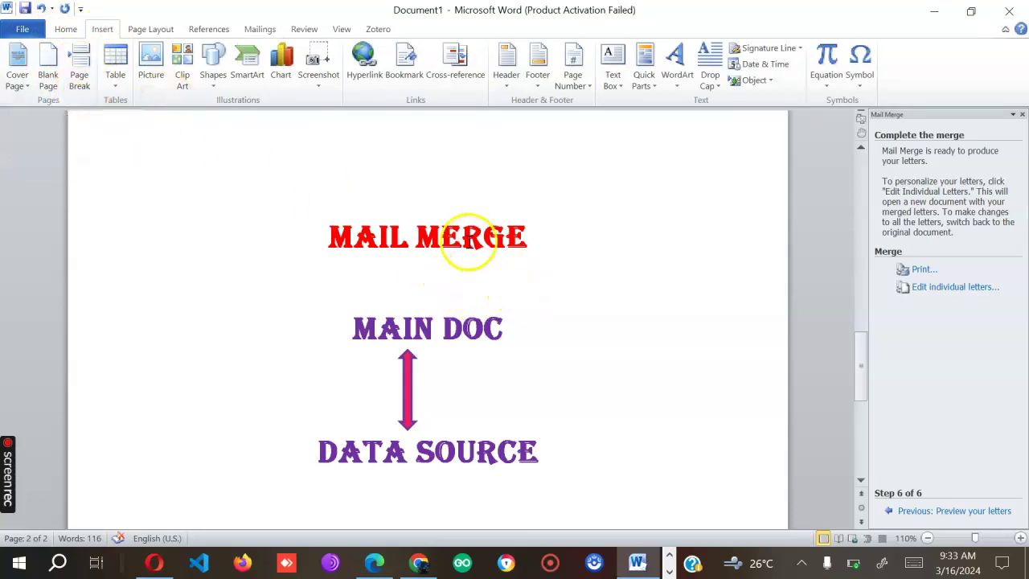
mouse_move(545, 239)
left_mouse_down()
mouse_move(471, 231)
mouse_move(346, 246)
left_mouse_up()
left_click(572, 223)
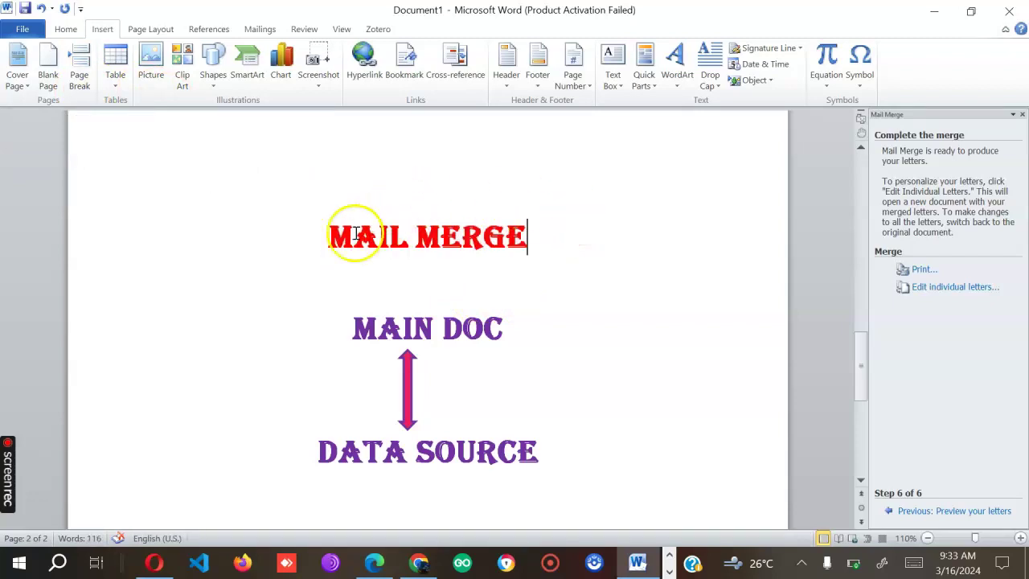
left_click(330, 235)
type("THANK")
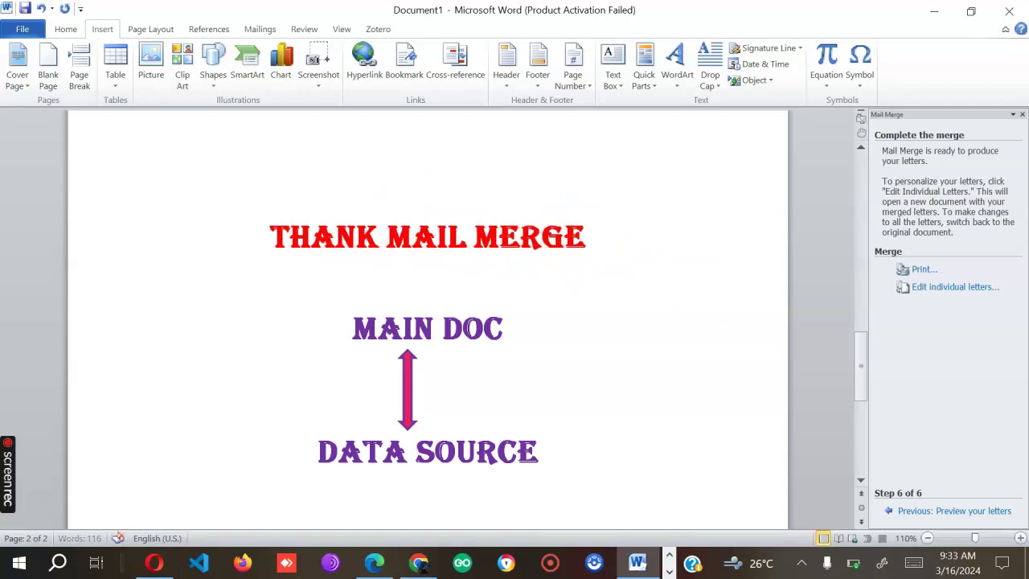
type(" YOU")
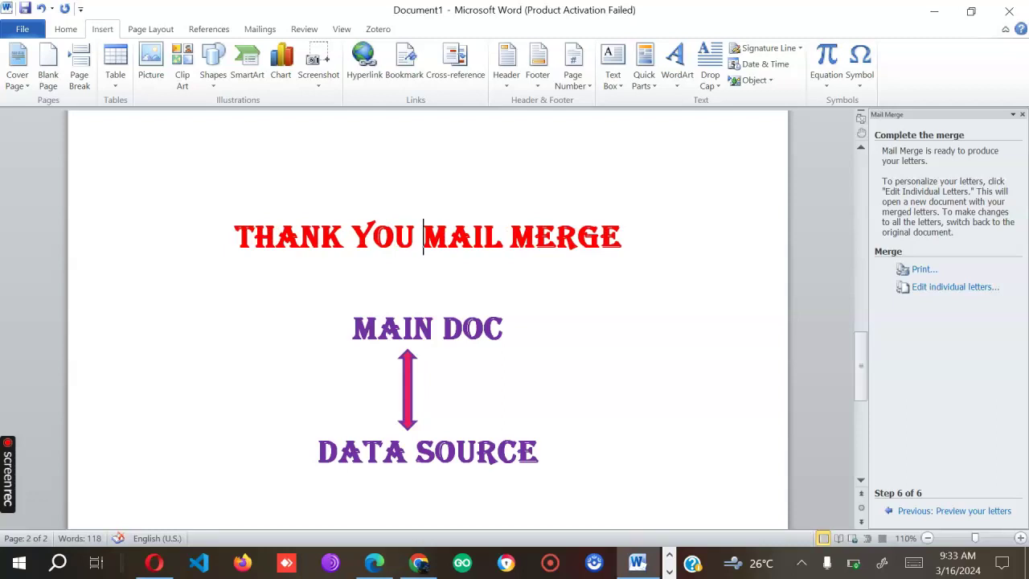
key("Return")
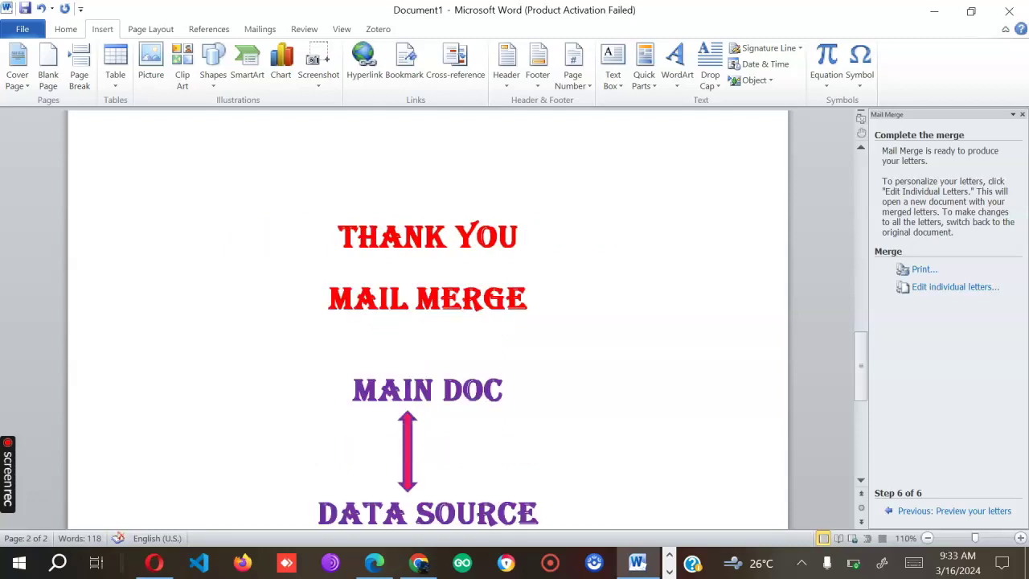
- Add PLEASE and SUBSCRIBE on separate lines and delete the old MAIL MERGE line
left_click(539, 233)
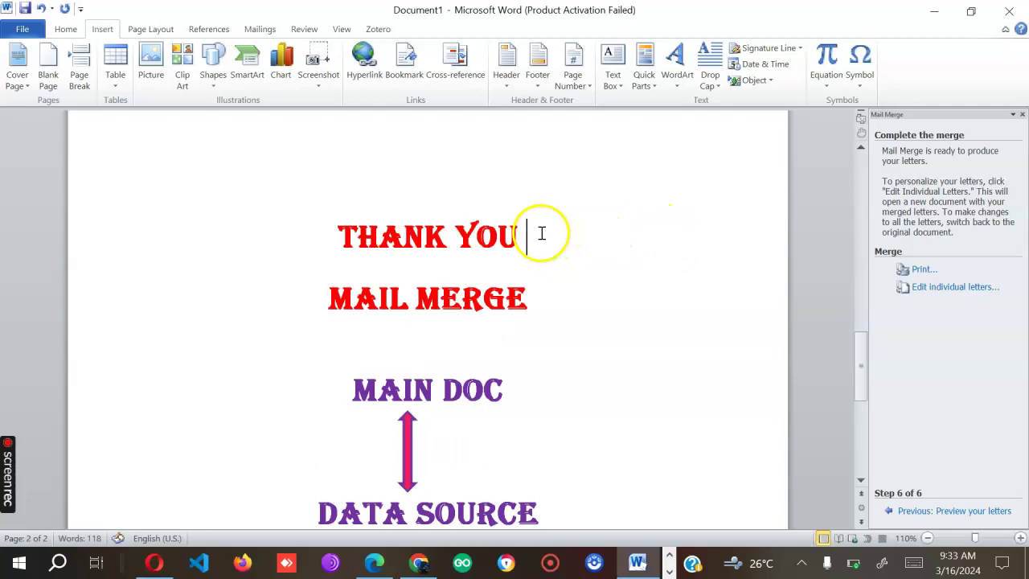
key("Return")
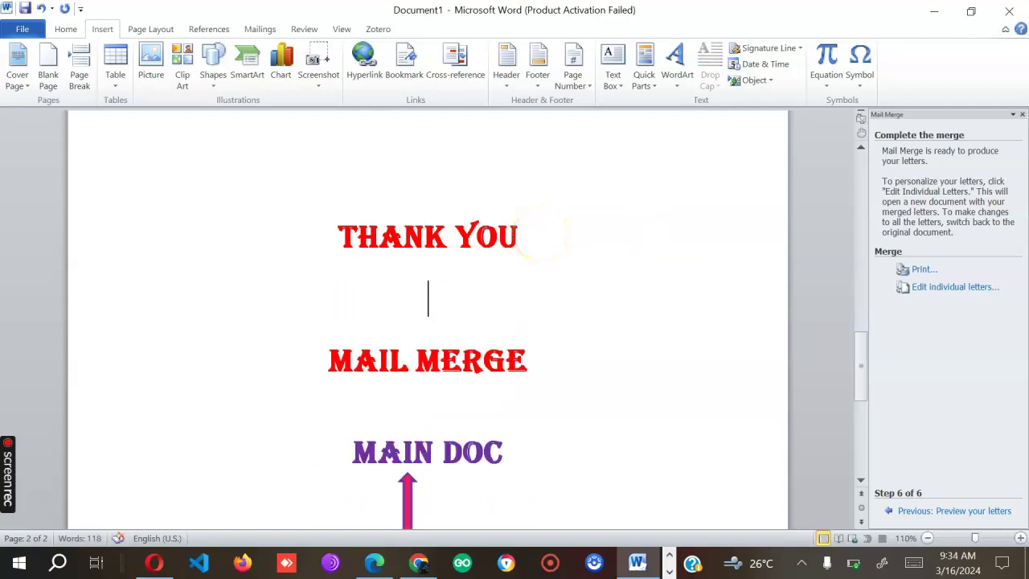
type("PLEASE")
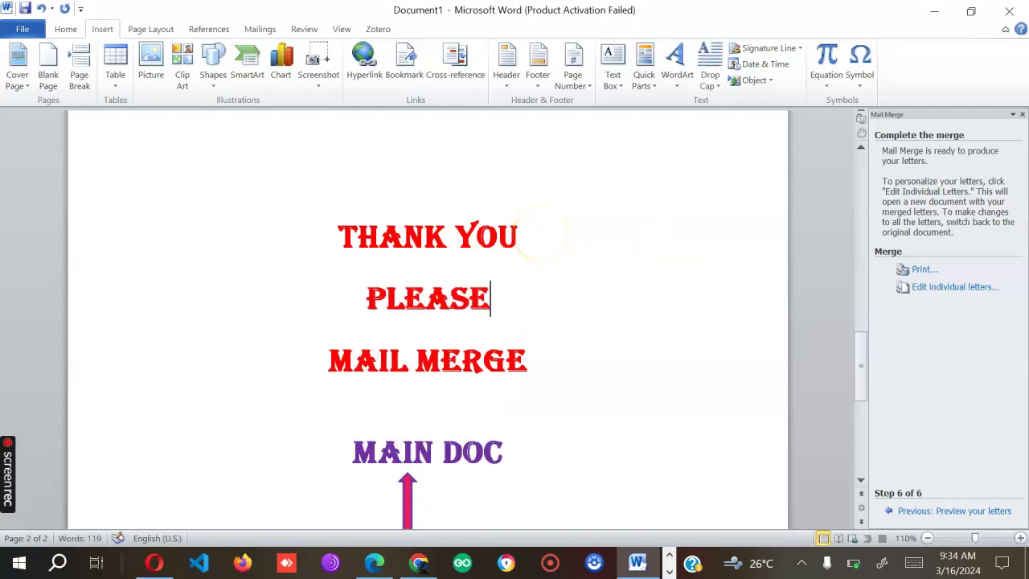
key("Return")
type("SUBSCRIBE")
key("Return")
key("Down")
key("shift+End")
key("Delete")
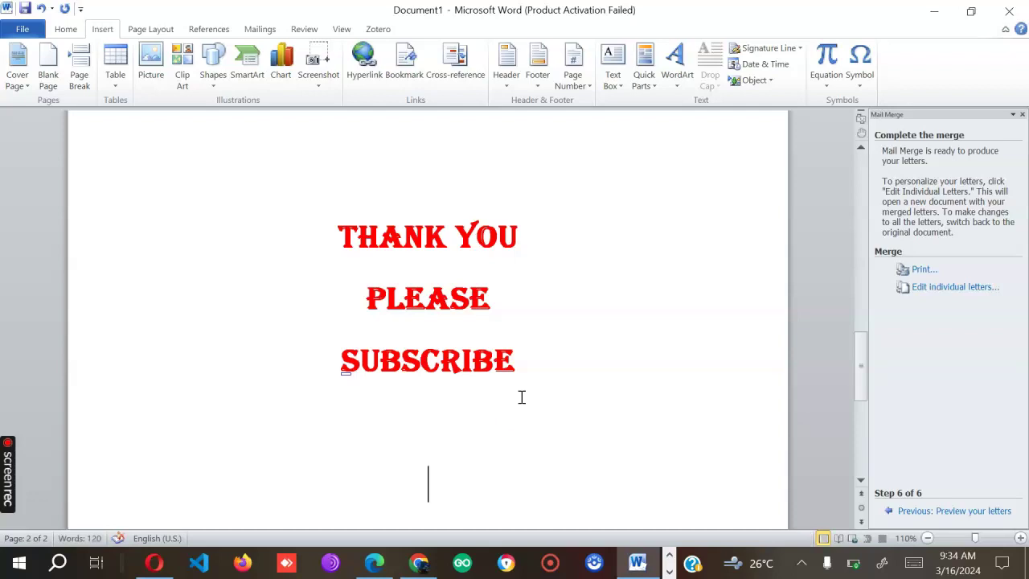
key("Return")
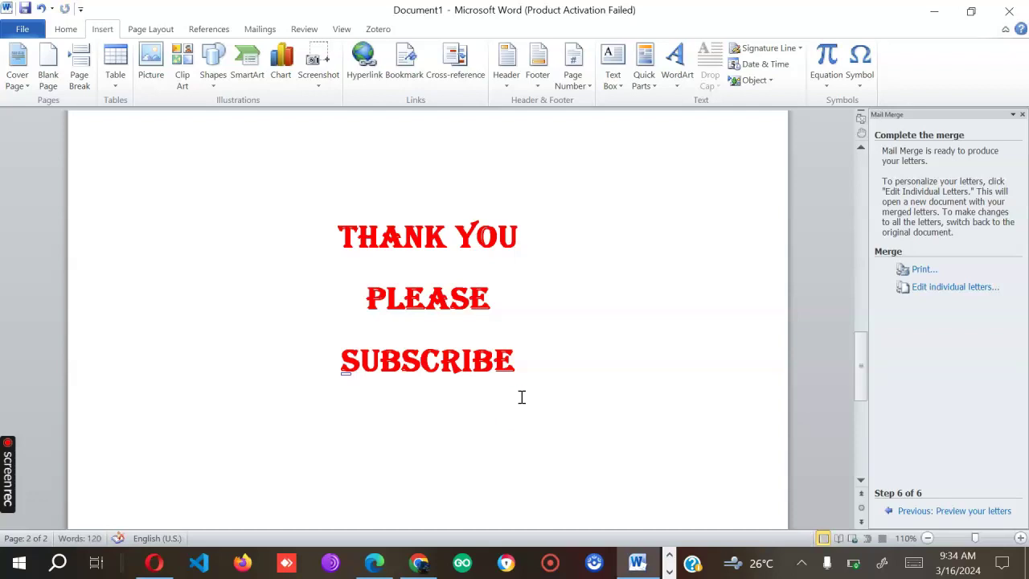